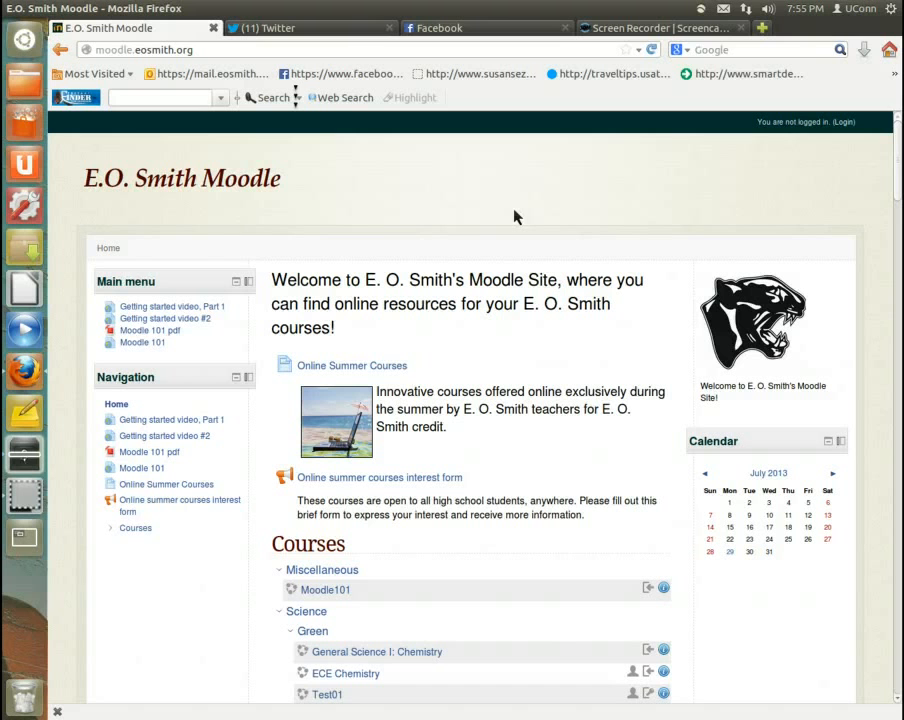
Step: Log in to the E.O. Smith Moodle site with the corrected account username and its password
{"action": "left_click", "coordinate": [846, 124]}
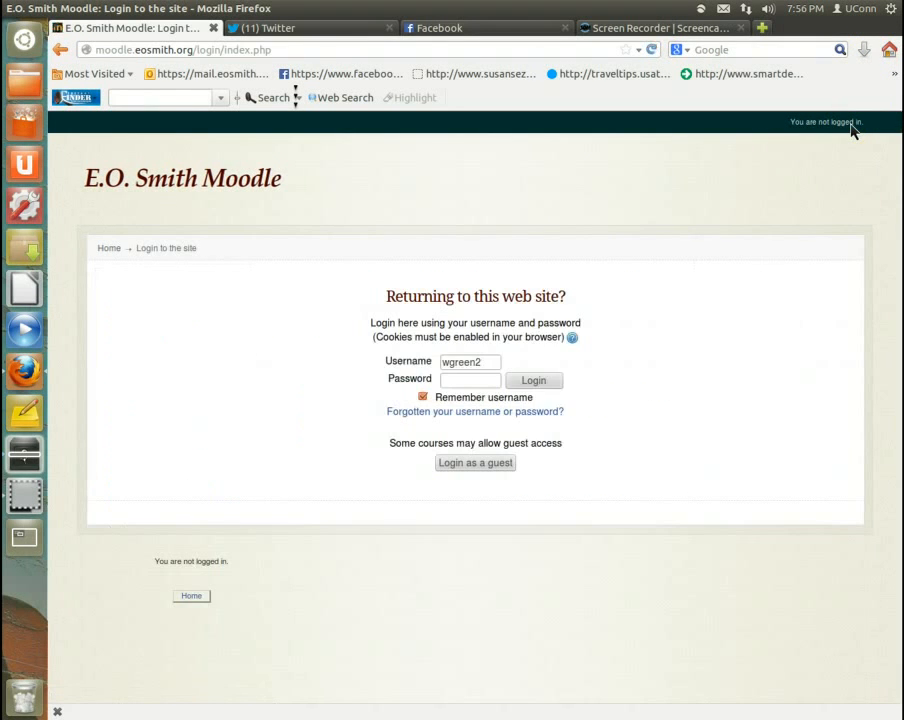
{"action": "left_click", "coordinate": [490, 365]}
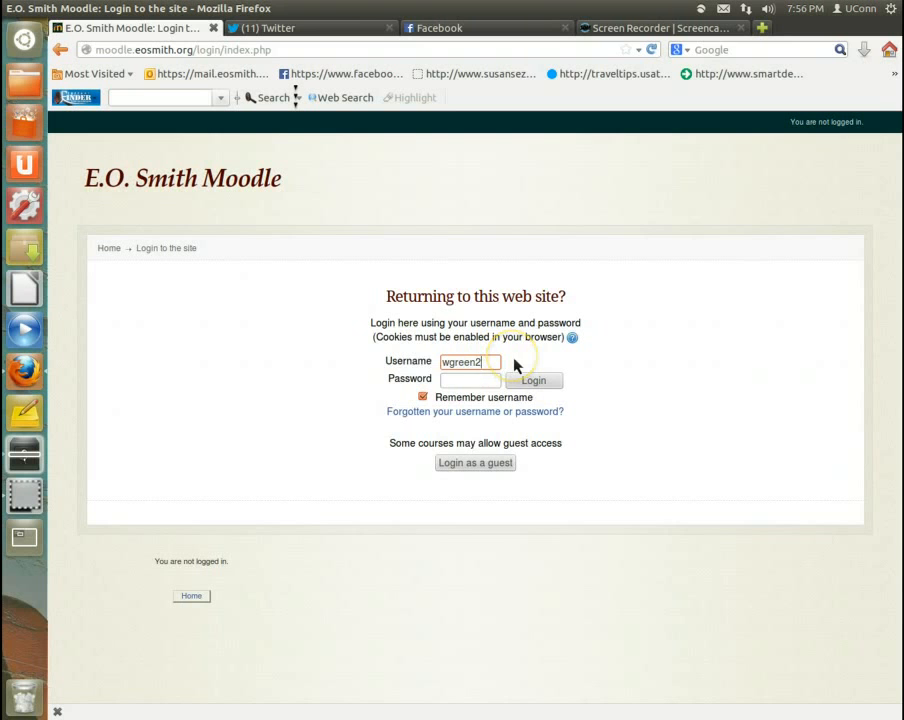
{"action": "key", "text": "BackSpace"}
{"action": "left_click", "coordinate": [466, 378]}
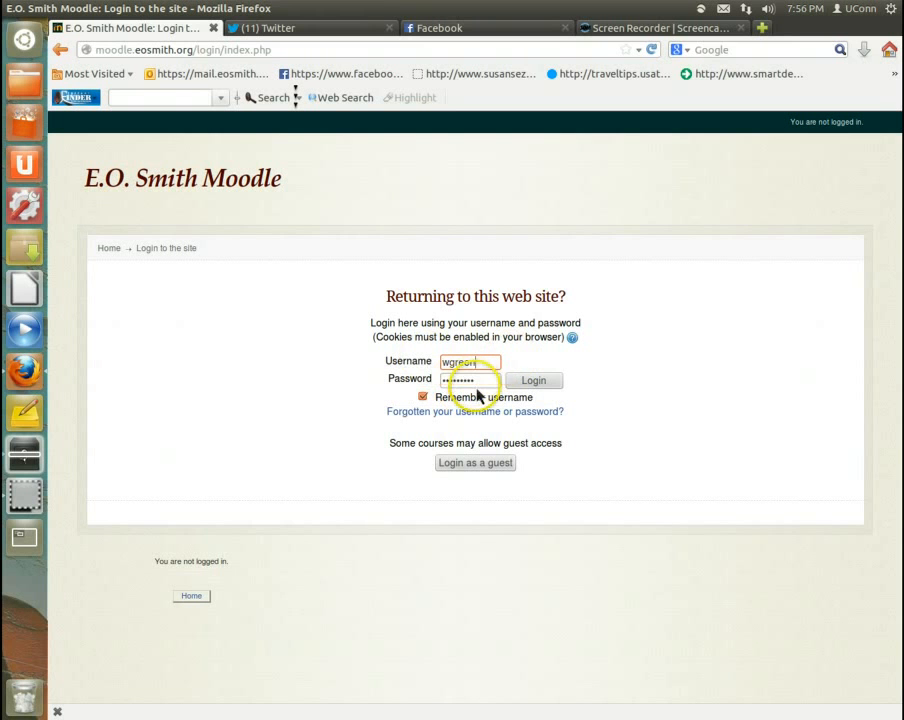
{"action": "left_click", "coordinate": [534, 382]}
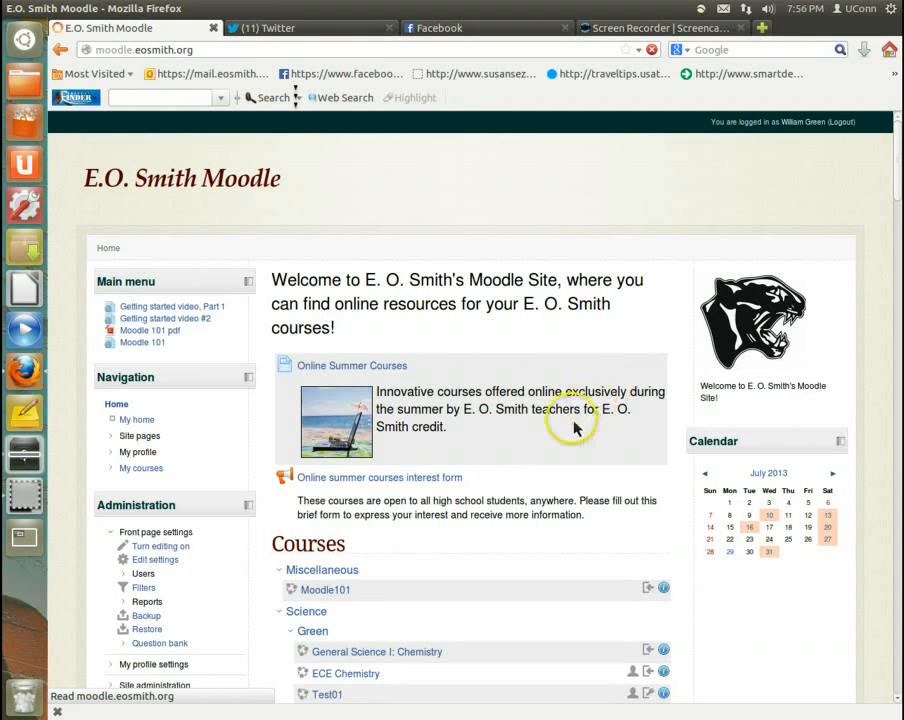
Step: Open the Test01 course and go to its course settings for editing
{"action": "scroll", "coordinate": [570, 420], "scroll_direction": "down", "scroll_amount": 4}
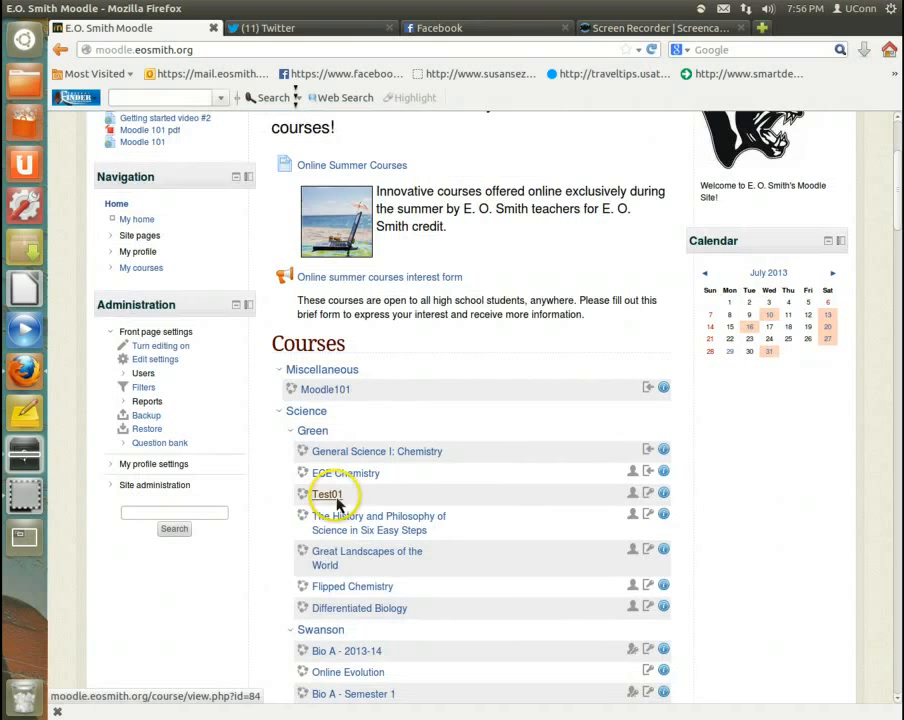
{"action": "left_click", "coordinate": [335, 500]}
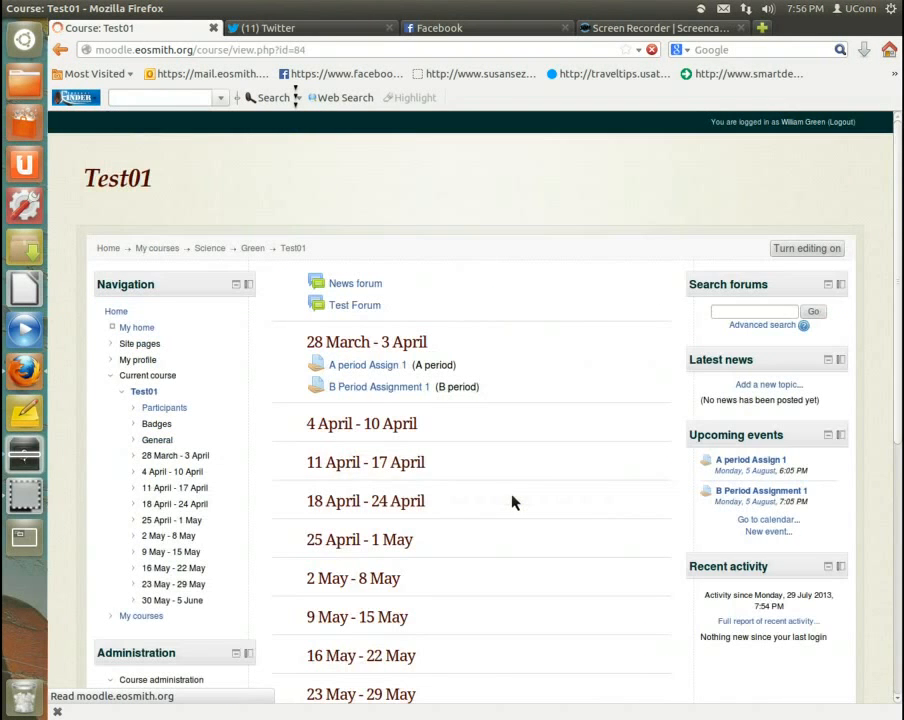
{"action": "scroll", "coordinate": [510, 500], "scroll_direction": "down", "scroll_amount": 2}
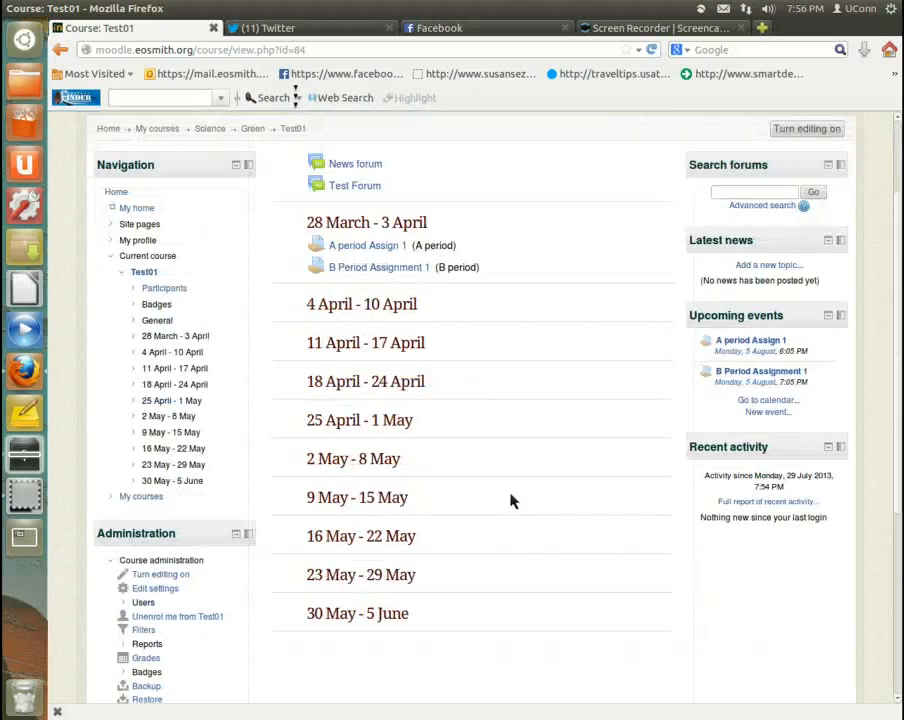
{"action": "scroll", "coordinate": [500, 500], "scroll_direction": "down", "scroll_amount": 2}
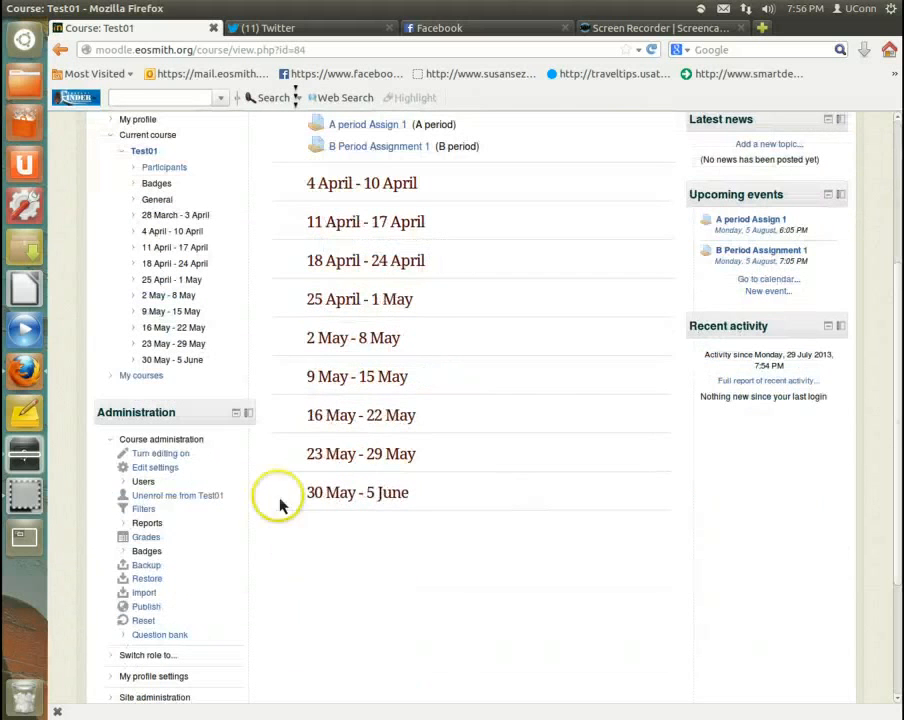
{"action": "left_click", "coordinate": [140, 466]}
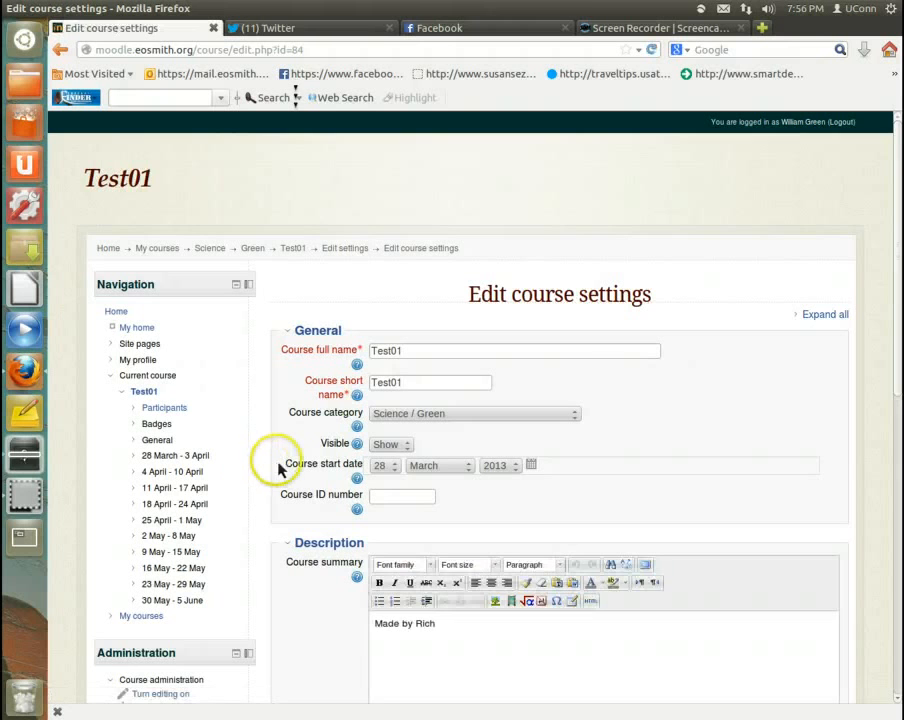
Step: Set the course's group mode to Separate groups and default grouping to None, and save the changes
{"action": "scroll", "coordinate": [278, 466], "scroll_direction": "down", "scroll_amount": 2}
{"action": "scroll", "coordinate": [286, 474], "scroll_direction": "down", "scroll_amount": 8}
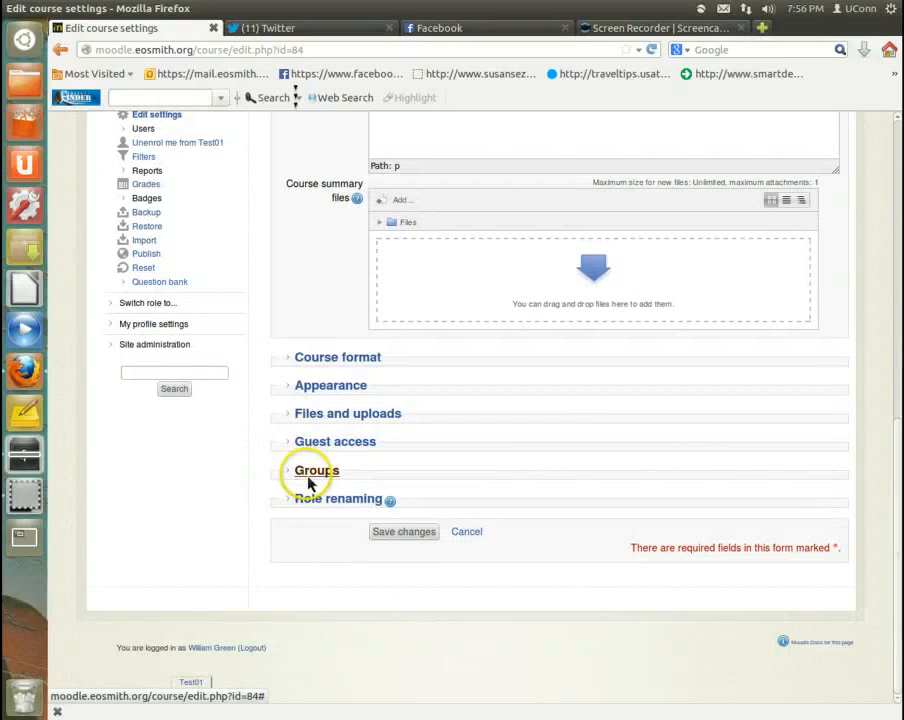
{"action": "left_click", "coordinate": [314, 474]}
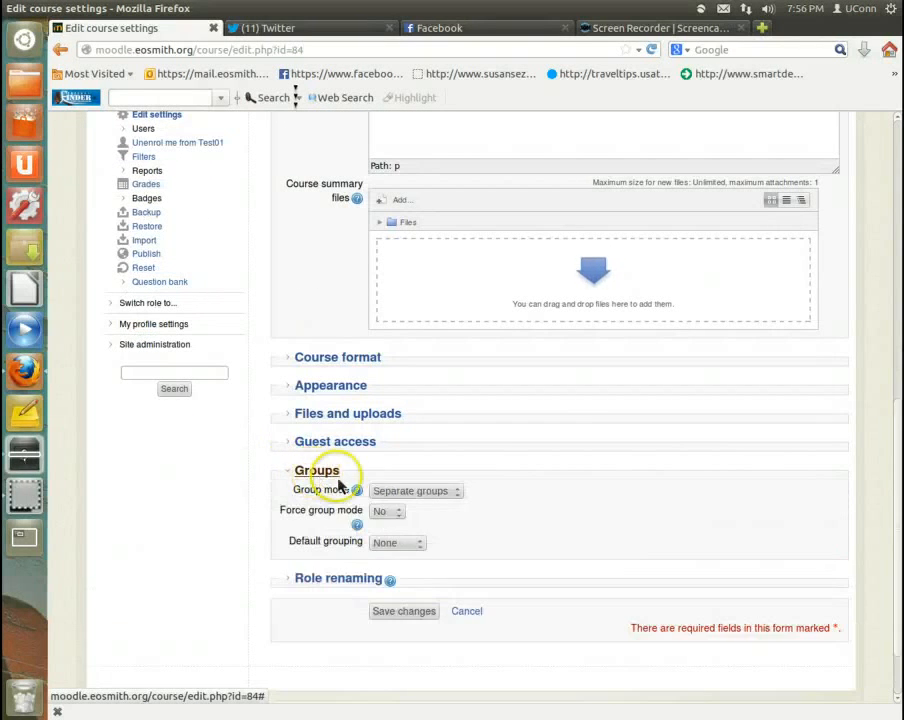
{"action": "left_click", "coordinate": [411, 492]}
{"action": "left_click", "coordinate": [416, 520]}
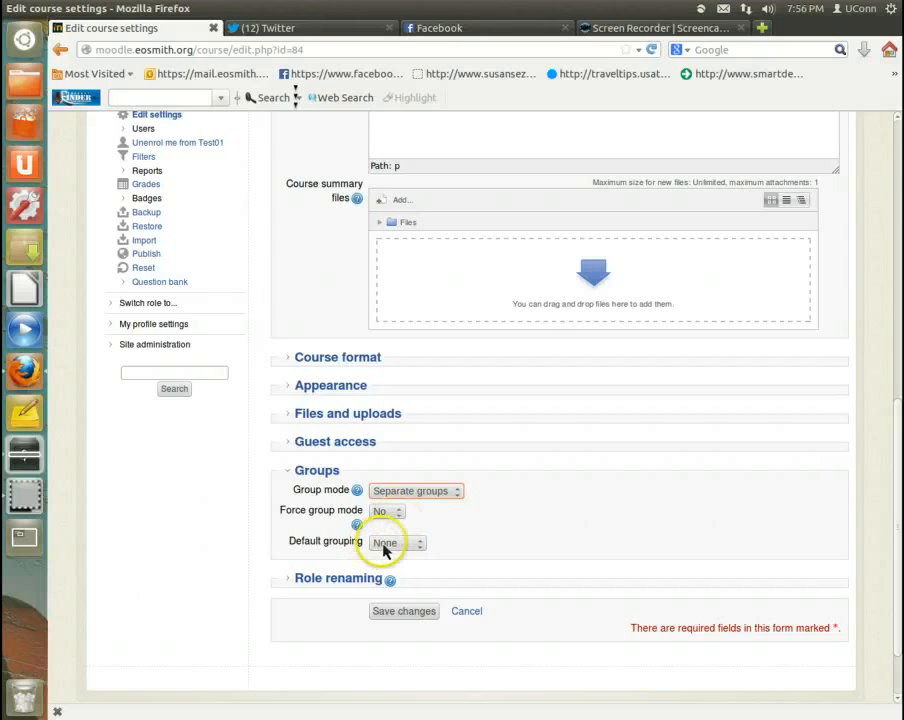
{"action": "left_click", "coordinate": [385, 545]}
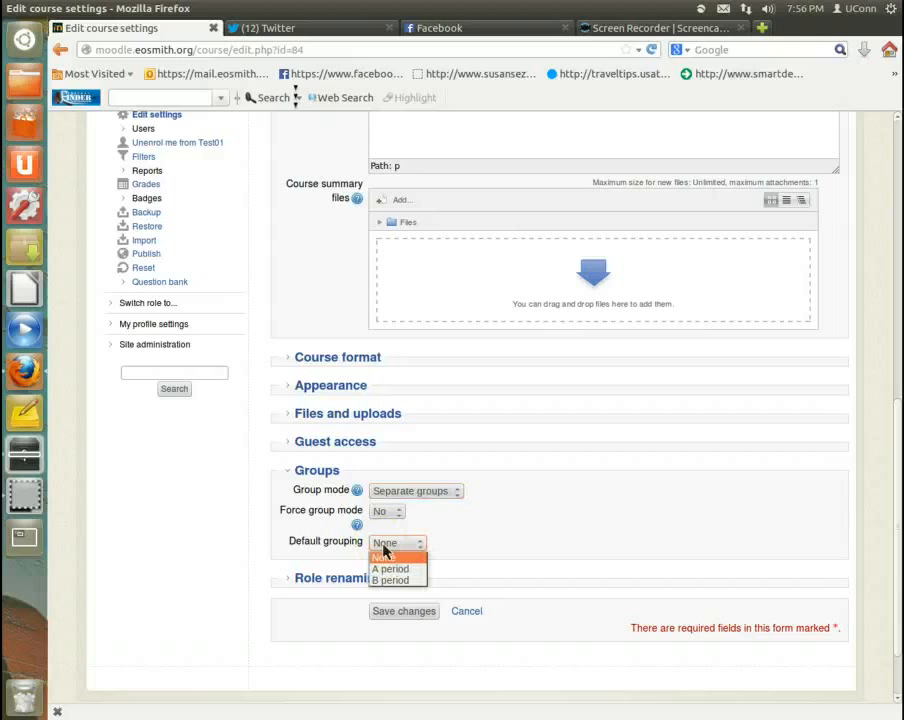
{"action": "left_click", "coordinate": [386, 562]}
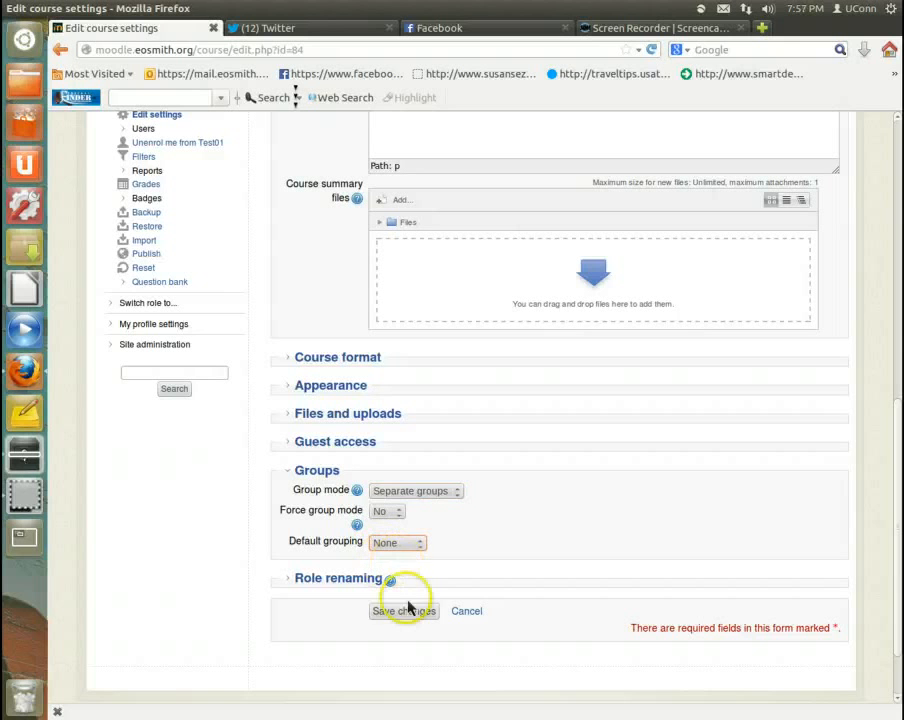
{"action": "left_click", "coordinate": [405, 612]}
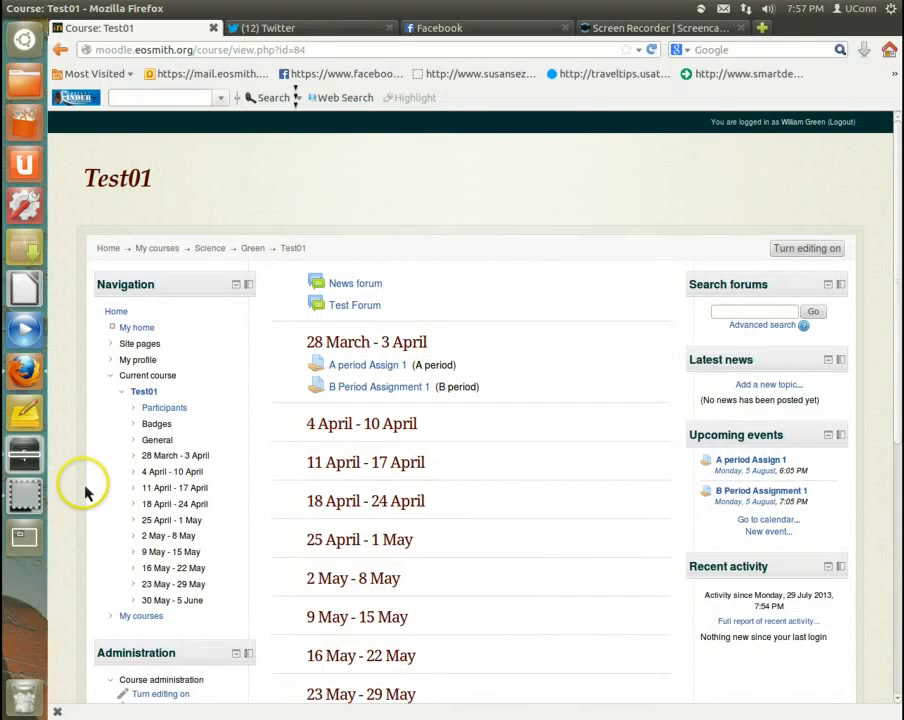
Step: Open the user groups management page of the Test01 course
{"action": "scroll", "coordinate": [88, 484], "scroll_direction": "down", "scroll_amount": 5}
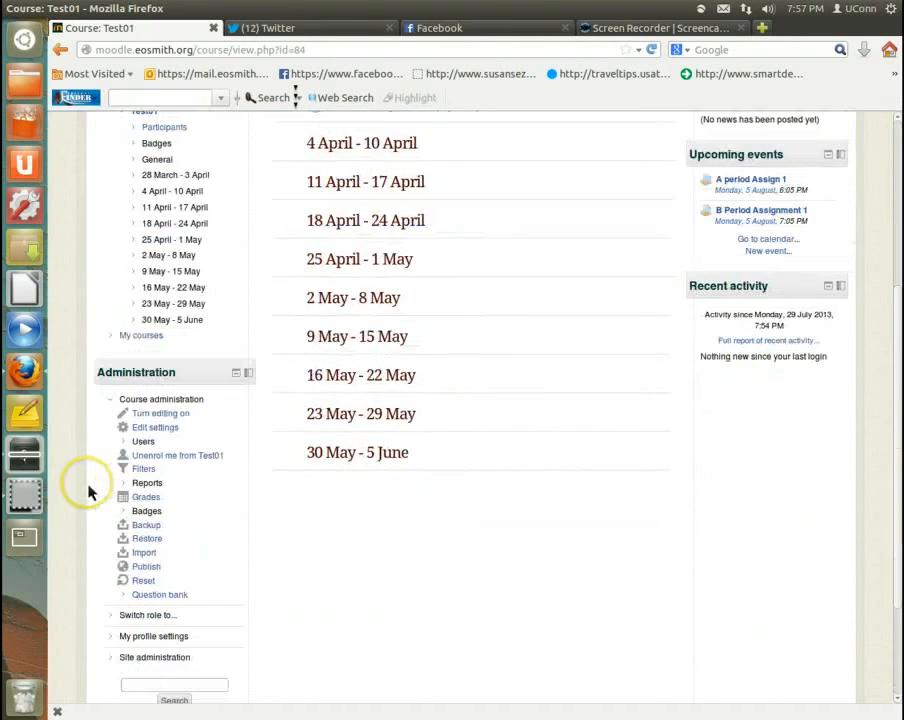
{"action": "left_click", "coordinate": [126, 445]}
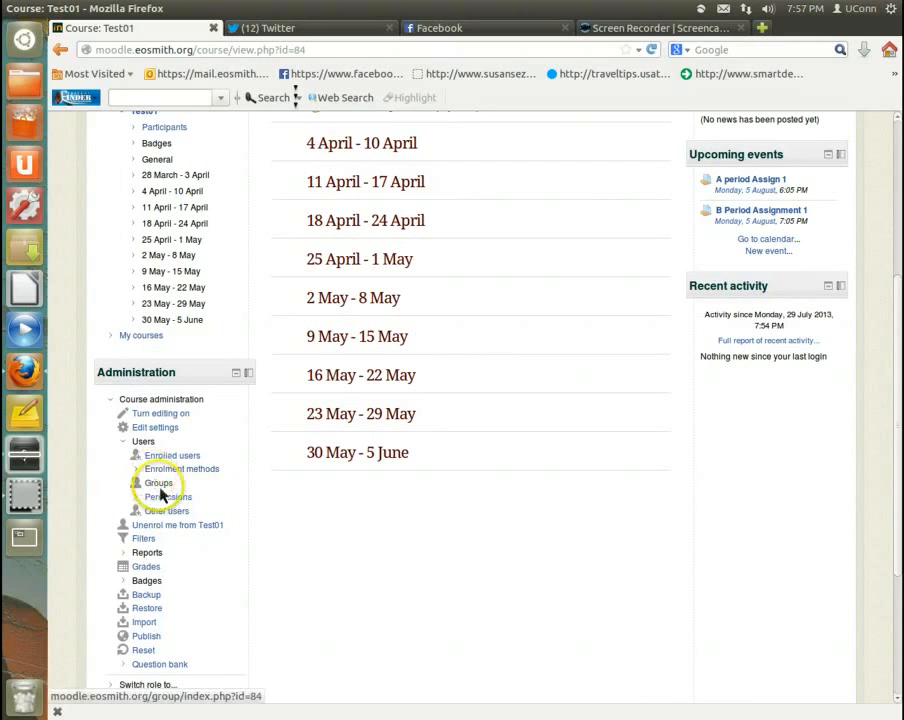
{"action": "left_click", "coordinate": [159, 484]}
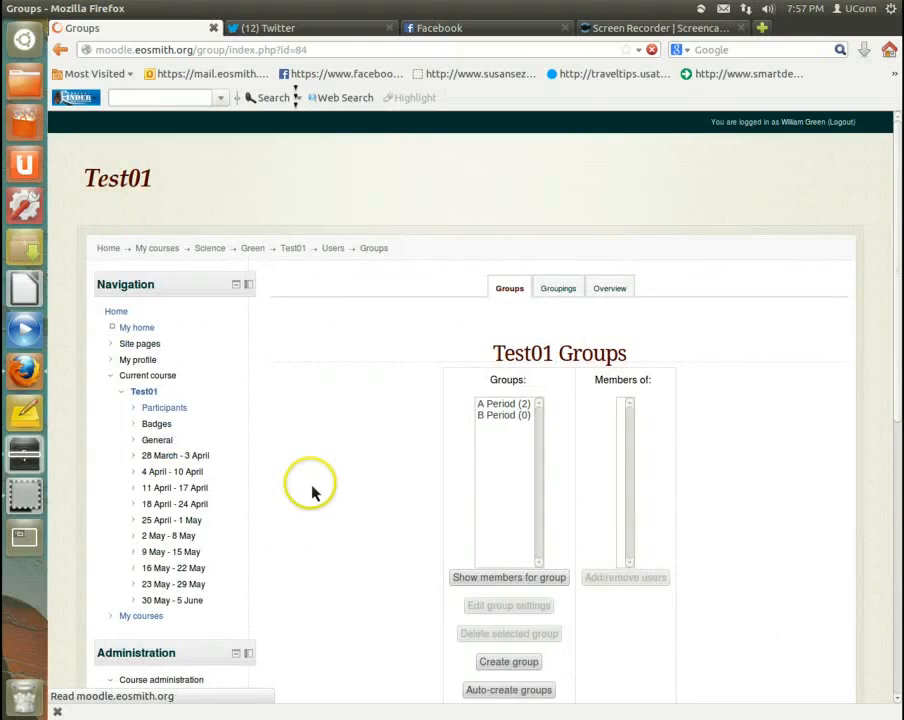
Step: List the members of the A Period group and open its membership for adding or removing users
{"action": "scroll", "coordinate": [315, 488], "scroll_direction": "down", "scroll_amount": 2}
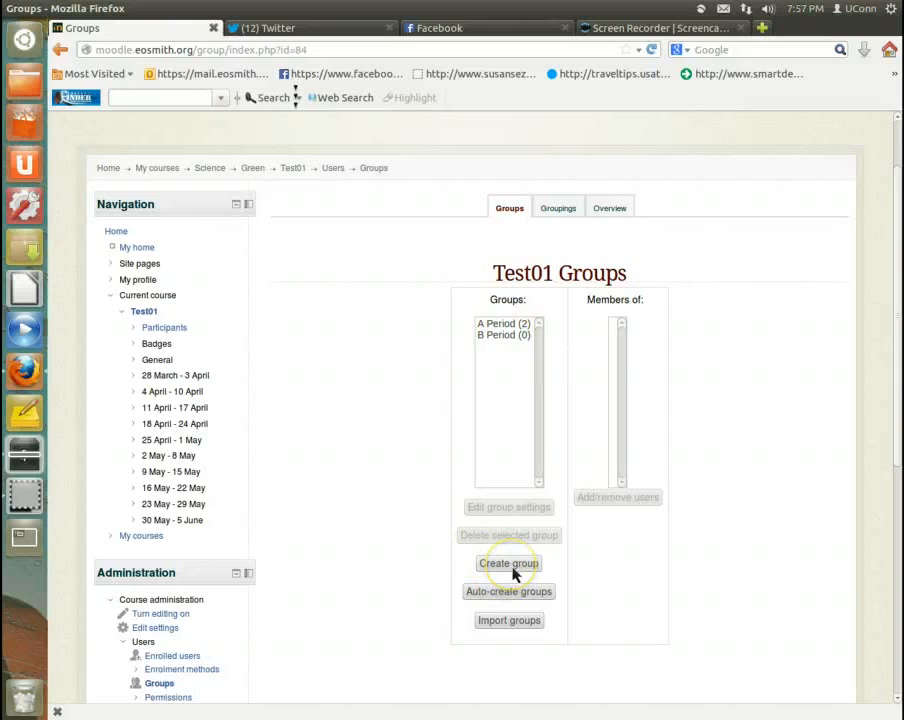
{"action": "left_click", "coordinate": [505, 324]}
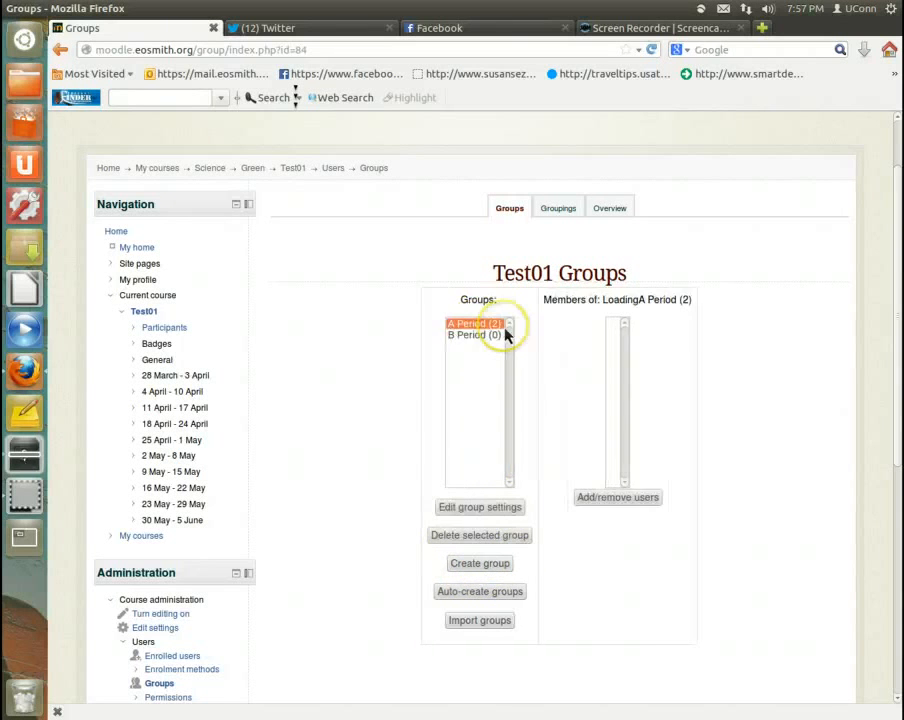
{"action": "left_click", "coordinate": [638, 348]}
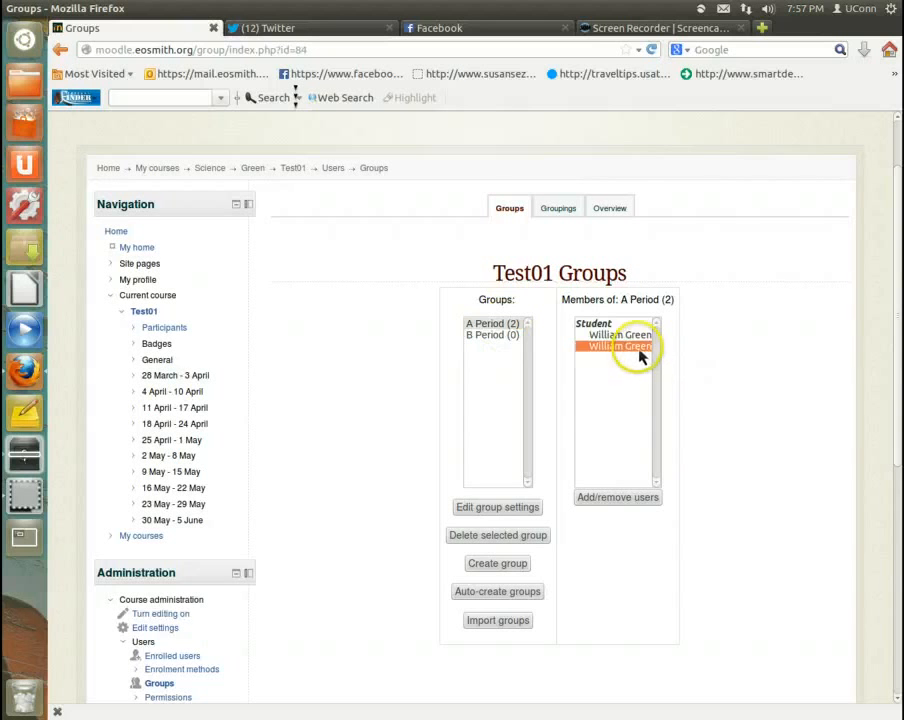
{"action": "left_click", "coordinate": [636, 338]}
{"action": "left_click", "coordinate": [616, 500]}
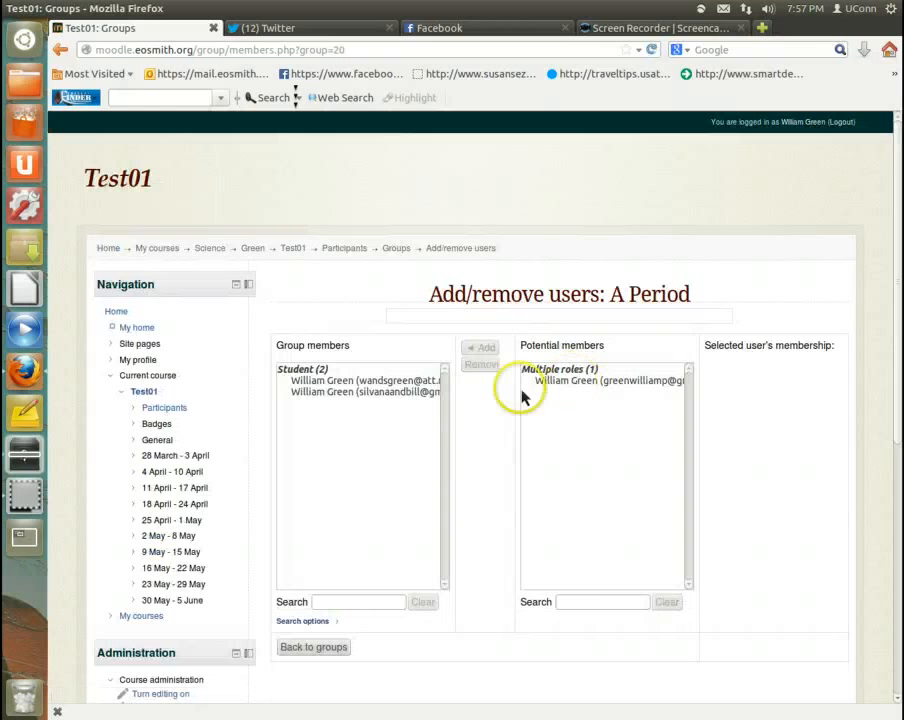
Step: Remove both student members from the A Period group and return to the groups list
{"action": "left_click", "coordinate": [395, 382]}
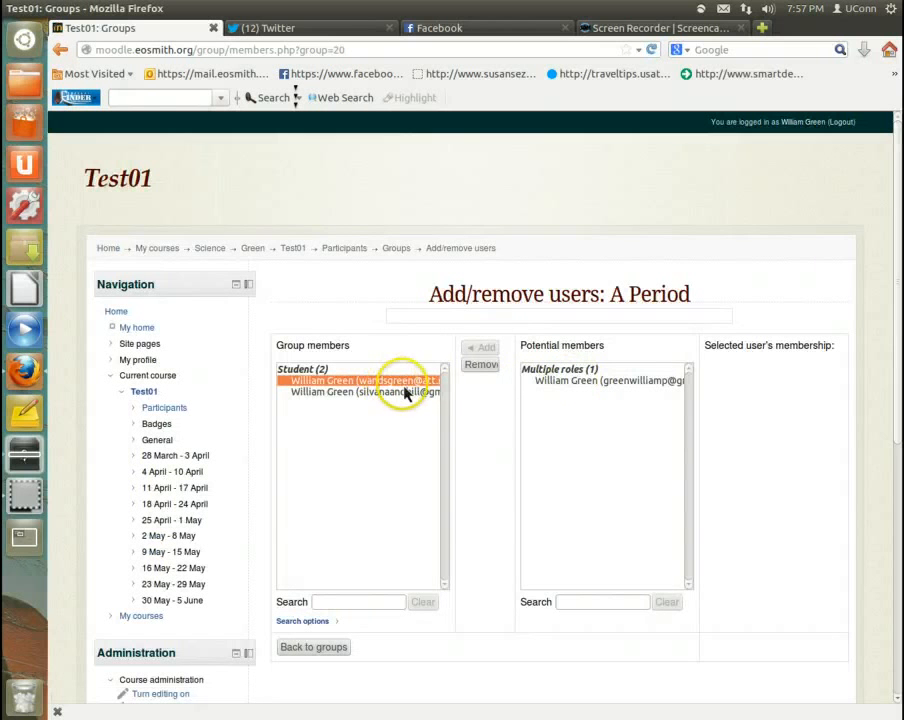
{"action": "left_click", "coordinate": [479, 366]}
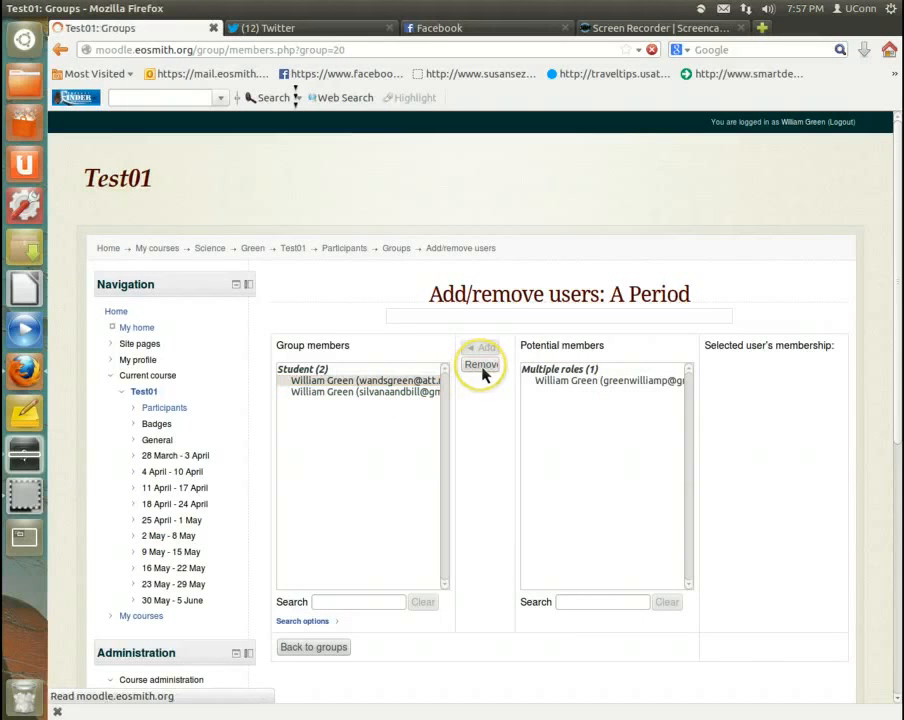
{"action": "left_click", "coordinate": [410, 382]}
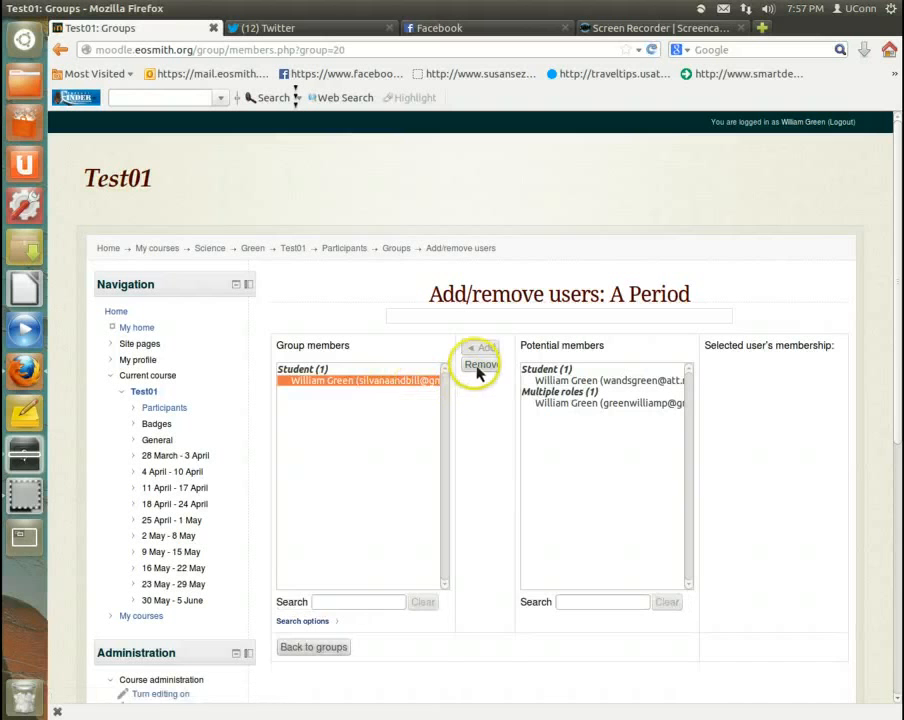
{"action": "left_click", "coordinate": [478, 364]}
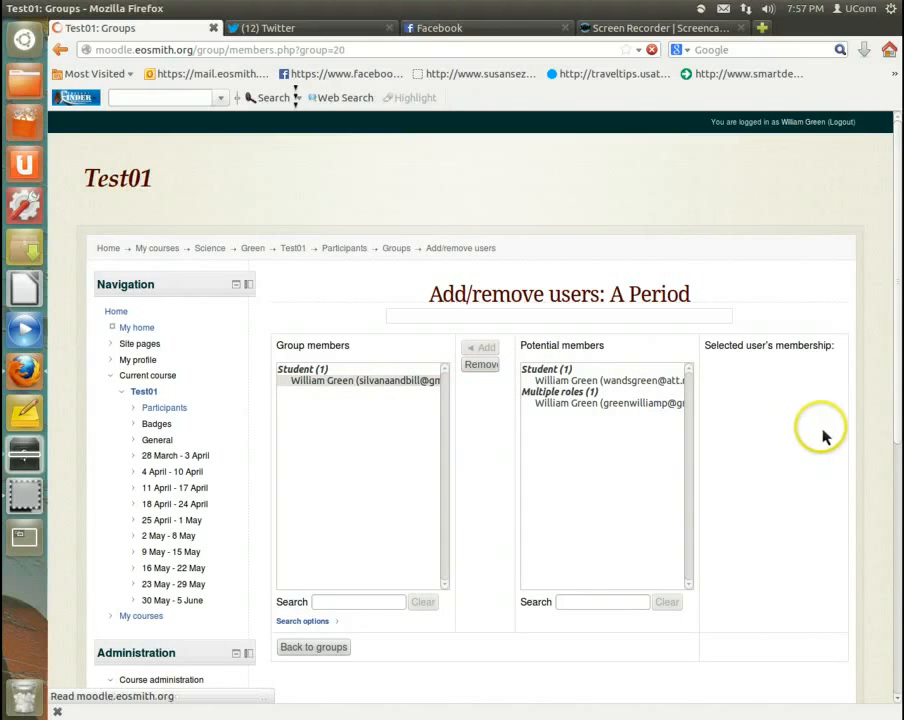
{"action": "scroll", "coordinate": [805, 438], "scroll_direction": "down", "scroll_amount": 2}
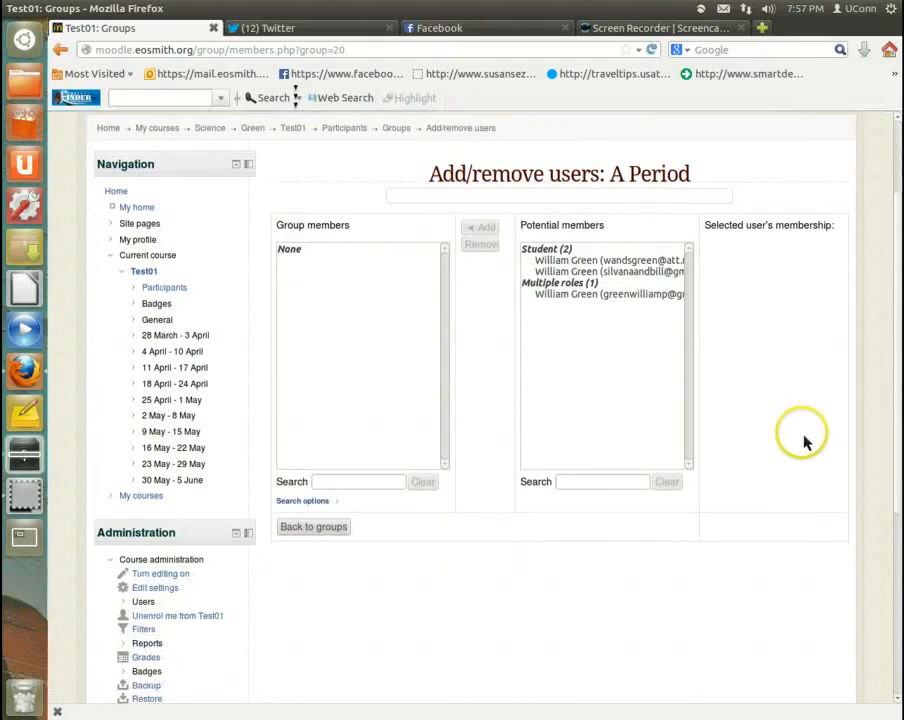
{"action": "scroll", "coordinate": [805, 438], "scroll_direction": "down", "scroll_amount": 2}
{"action": "left_click", "coordinate": [340, 406]}
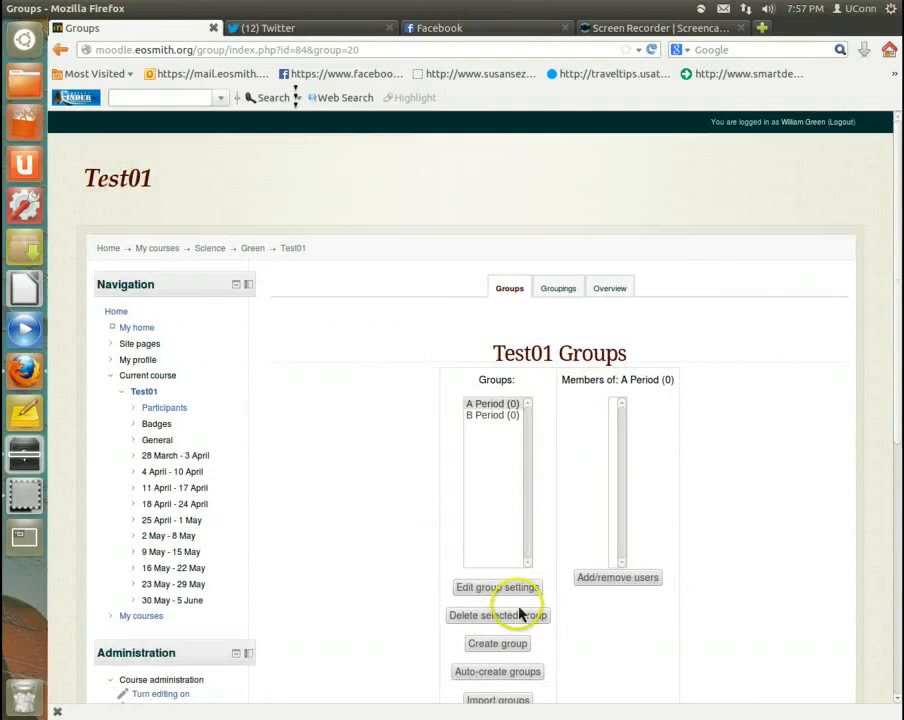
Step: In the course groupings, add the B Period group to the B period grouping and return to the groups list
{"action": "scroll", "coordinate": [403, 458], "scroll_direction": "down", "scroll_amount": 2}
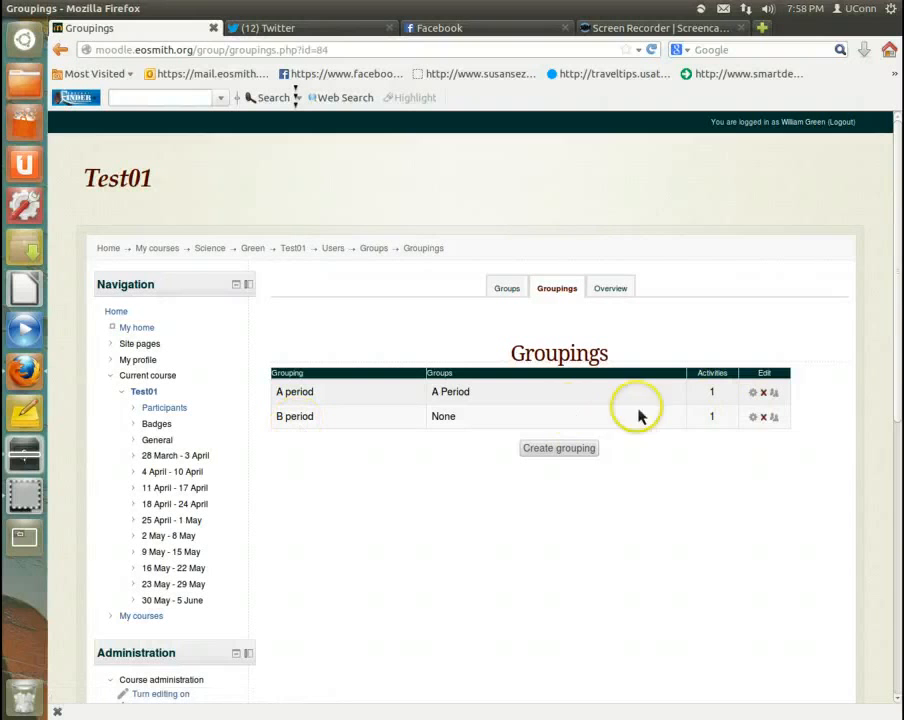
{"action": "left_click", "coordinate": [775, 419]}
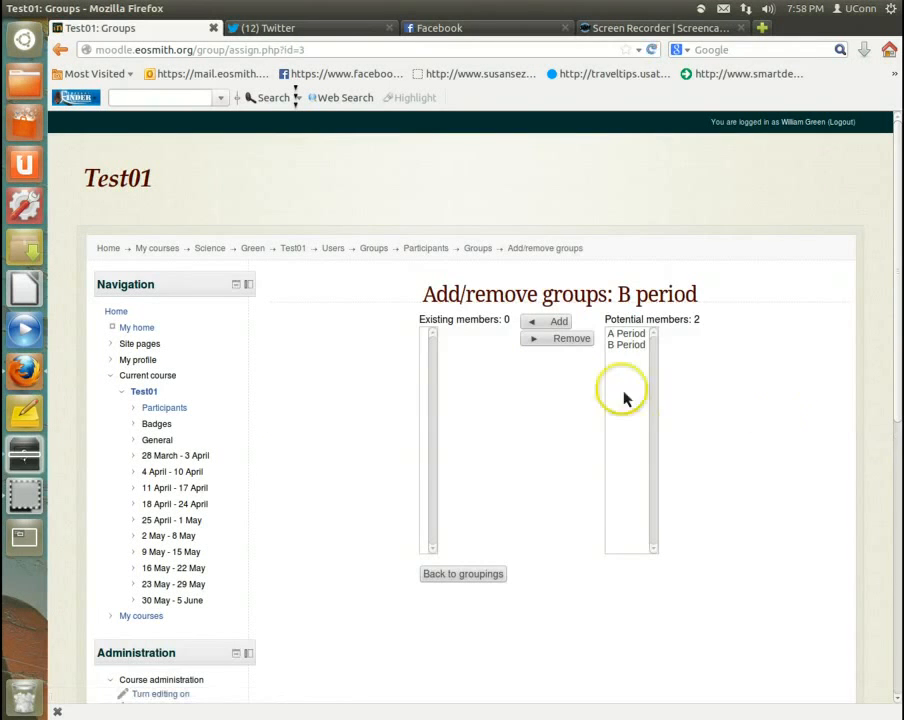
{"action": "left_click", "coordinate": [618, 346]}
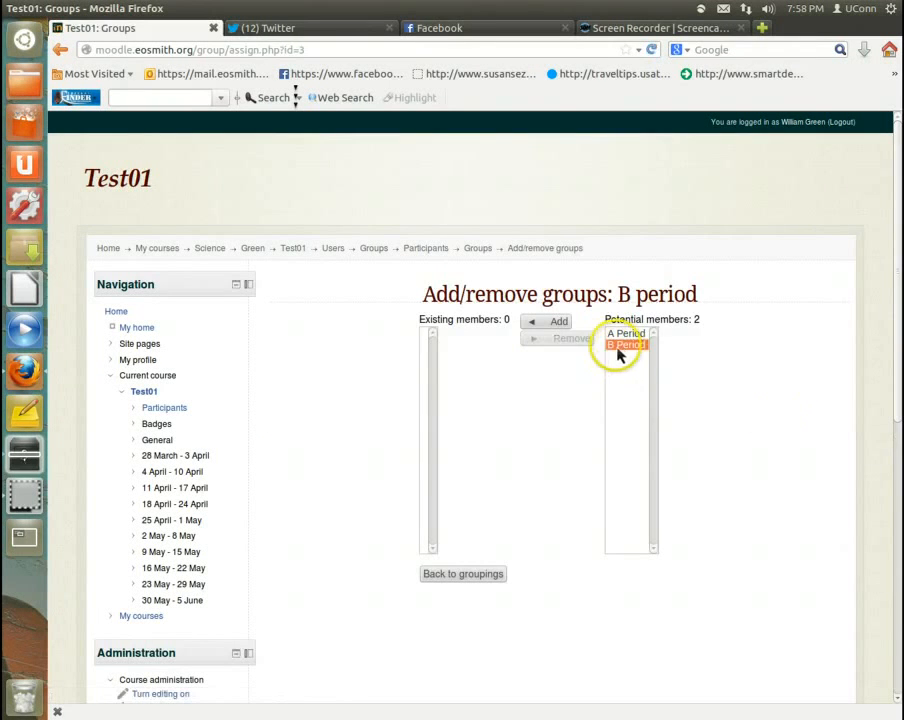
{"action": "left_click", "coordinate": [558, 322]}
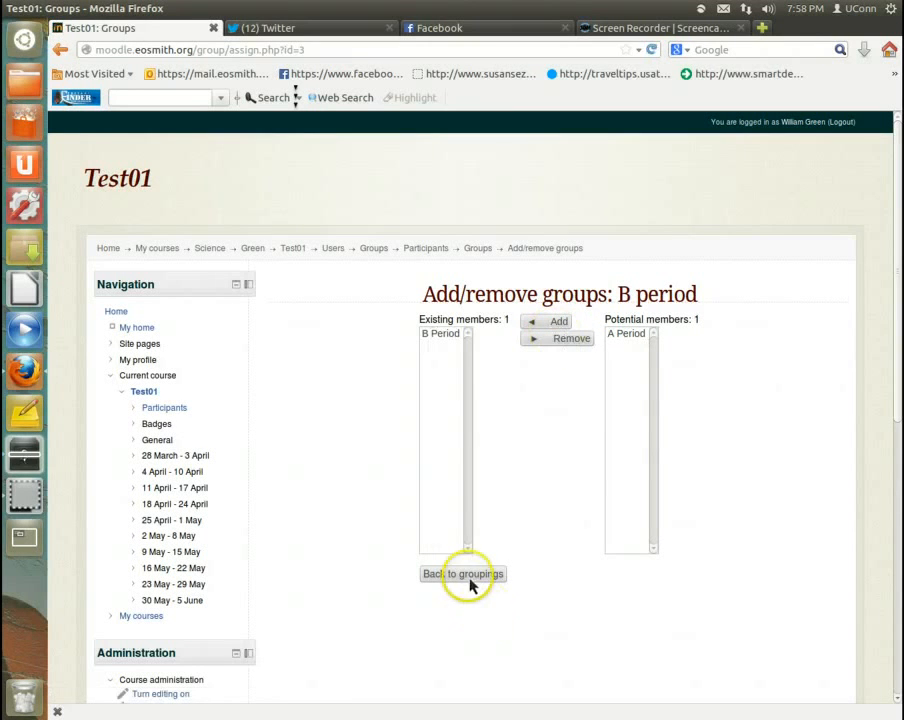
{"action": "left_click", "coordinate": [468, 577]}
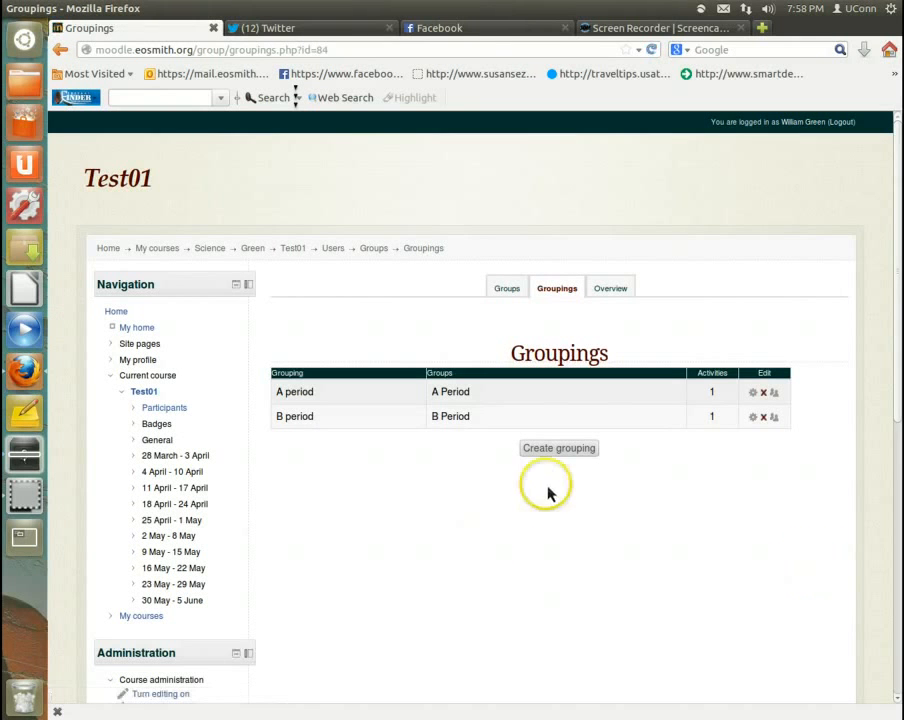
{"action": "scroll", "coordinate": [540, 460], "scroll_direction": "down", "scroll_amount": 2}
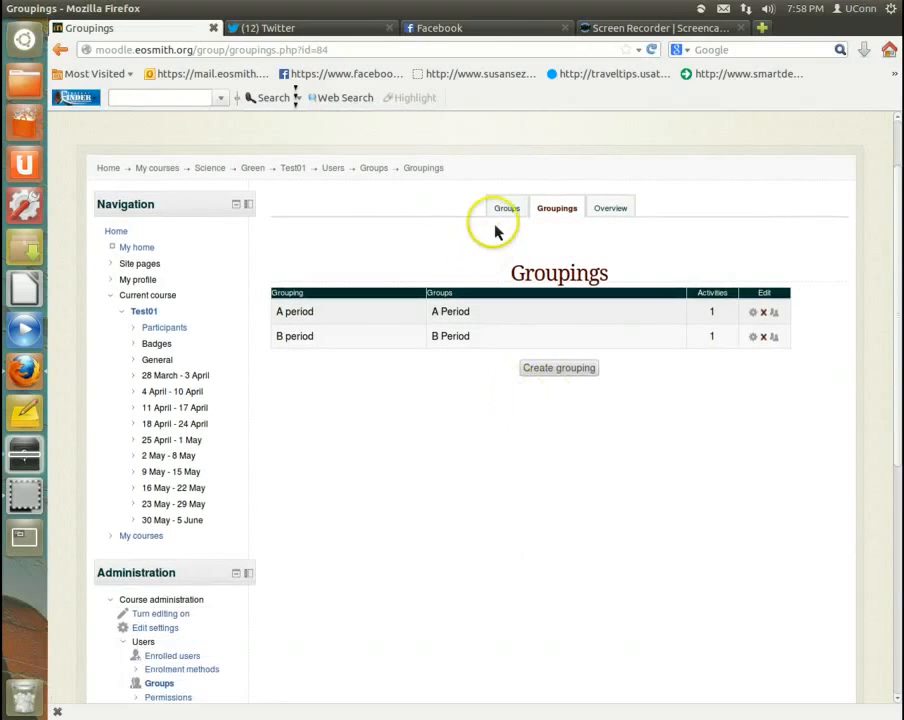
{"action": "left_click", "coordinate": [502, 212]}
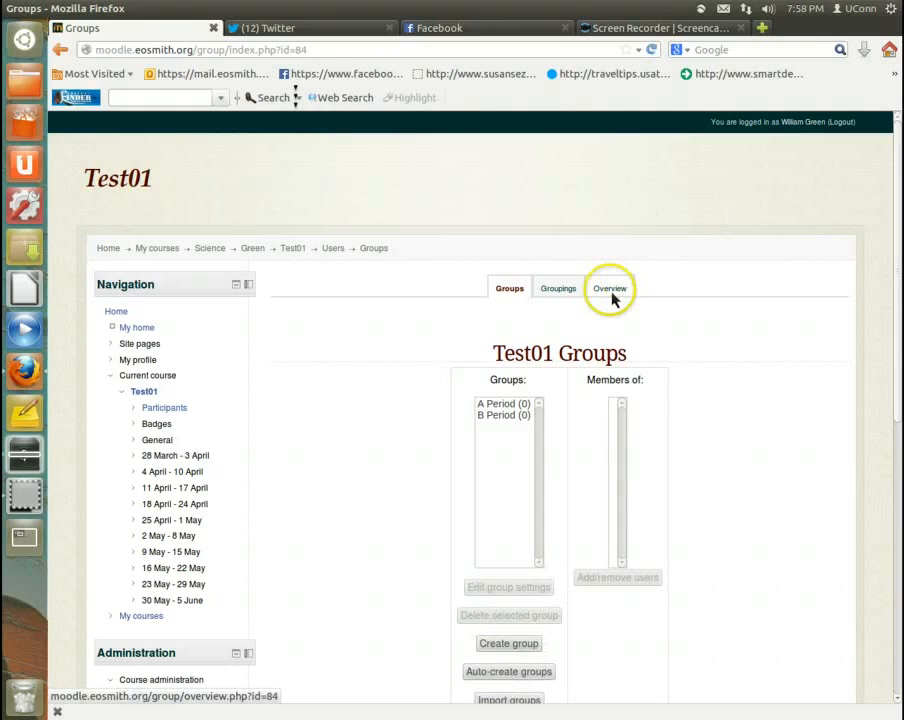
Step: Review the overview of the course's groups and groupings, and return to the groups list
{"action": "left_click", "coordinate": [607, 295]}
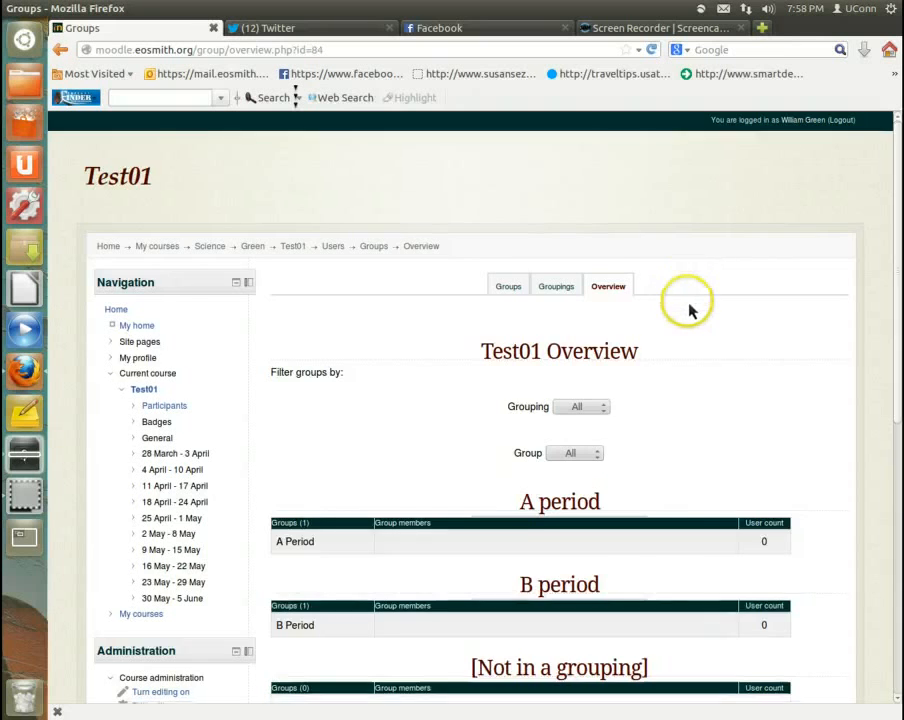
{"action": "scroll", "coordinate": [688, 311], "scroll_direction": "down", "scroll_amount": 2}
{"action": "left_click", "coordinate": [503, 170]}
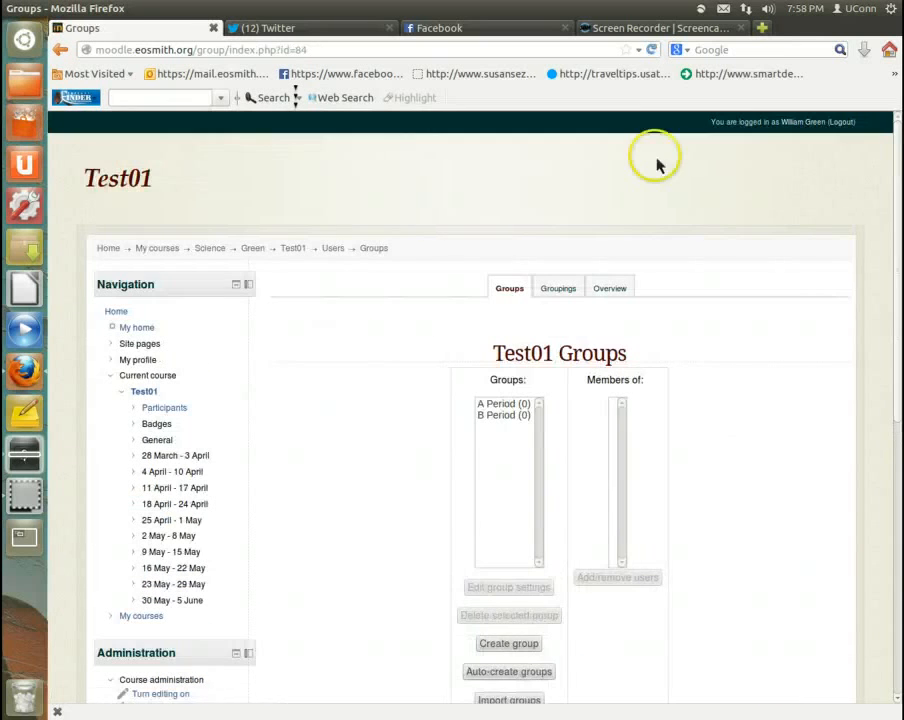
Step: Open the settings of the Self enrolment (Student) method from the course's enrolment methods
{"action": "scroll", "coordinate": [372, 362], "scroll_direction": "down", "scroll_amount": 4}
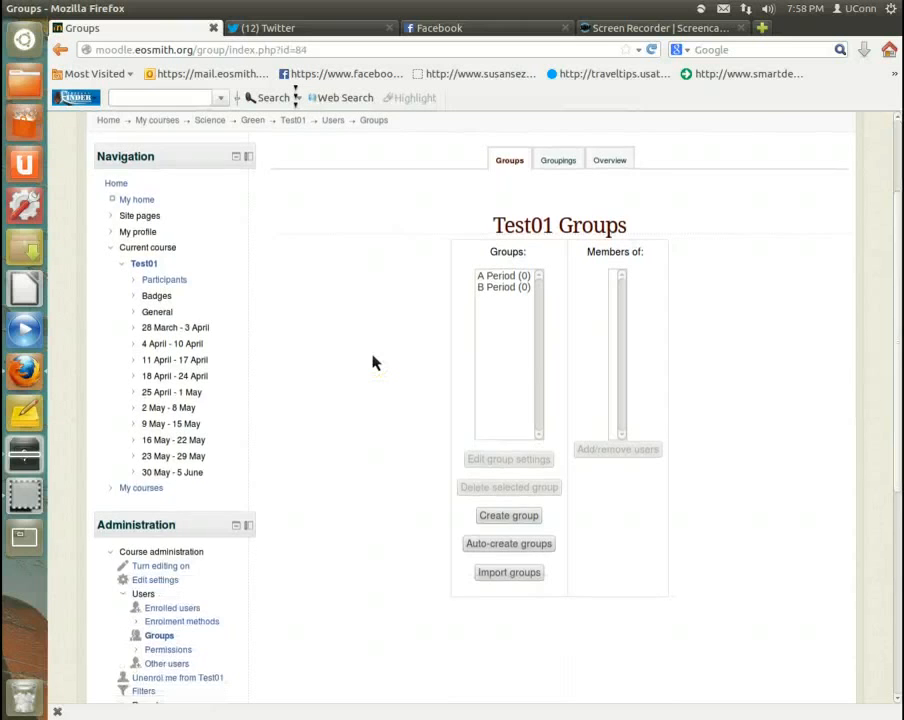
{"action": "scroll", "coordinate": [372, 362], "scroll_direction": "down", "scroll_amount": 2}
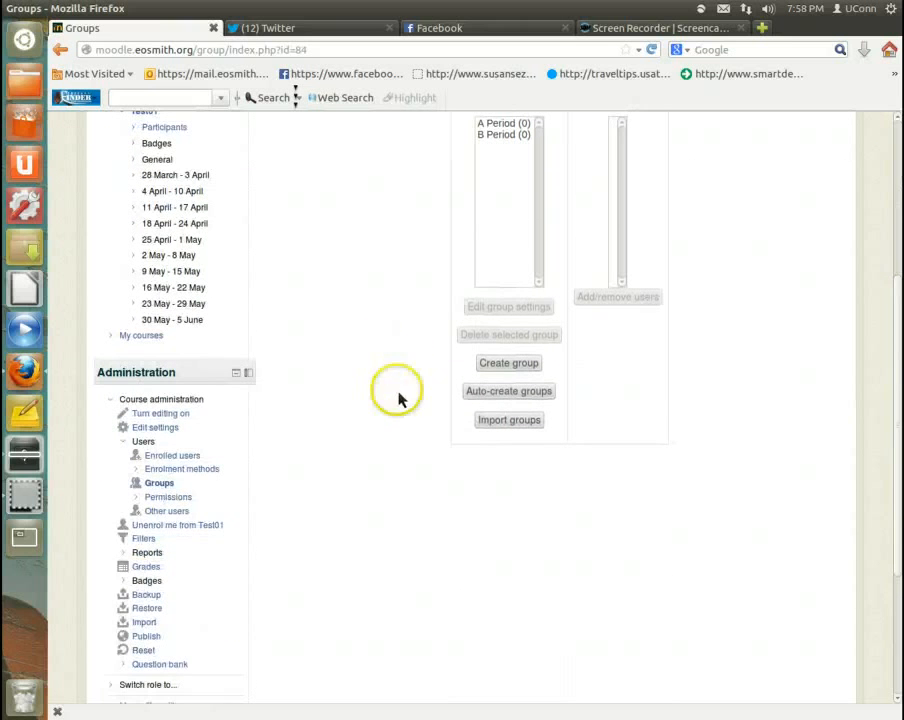
{"action": "left_click", "coordinate": [142, 470]}
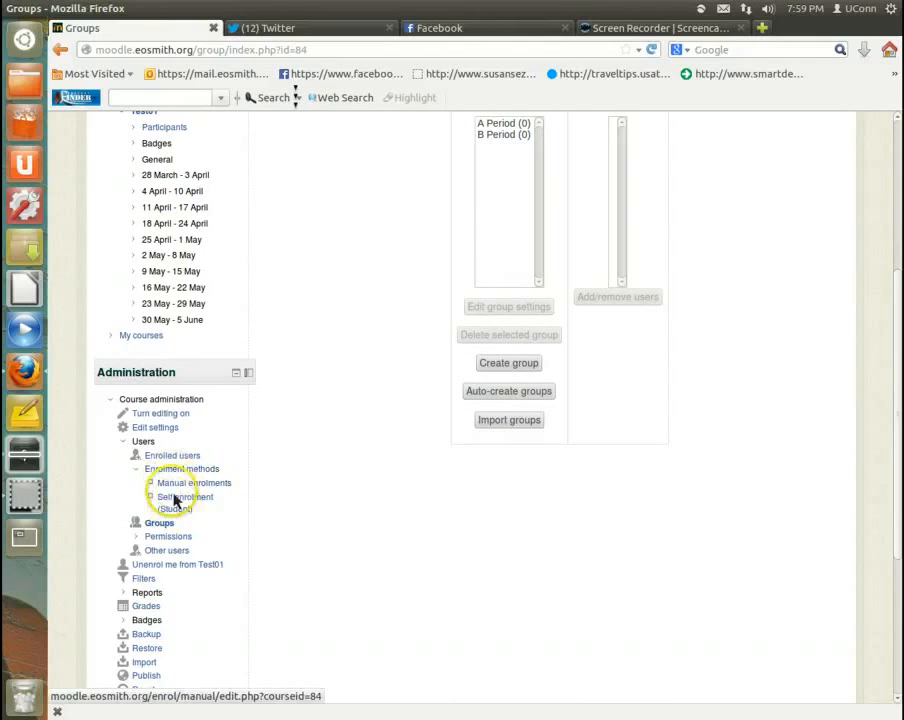
{"action": "left_click", "coordinate": [178, 469]}
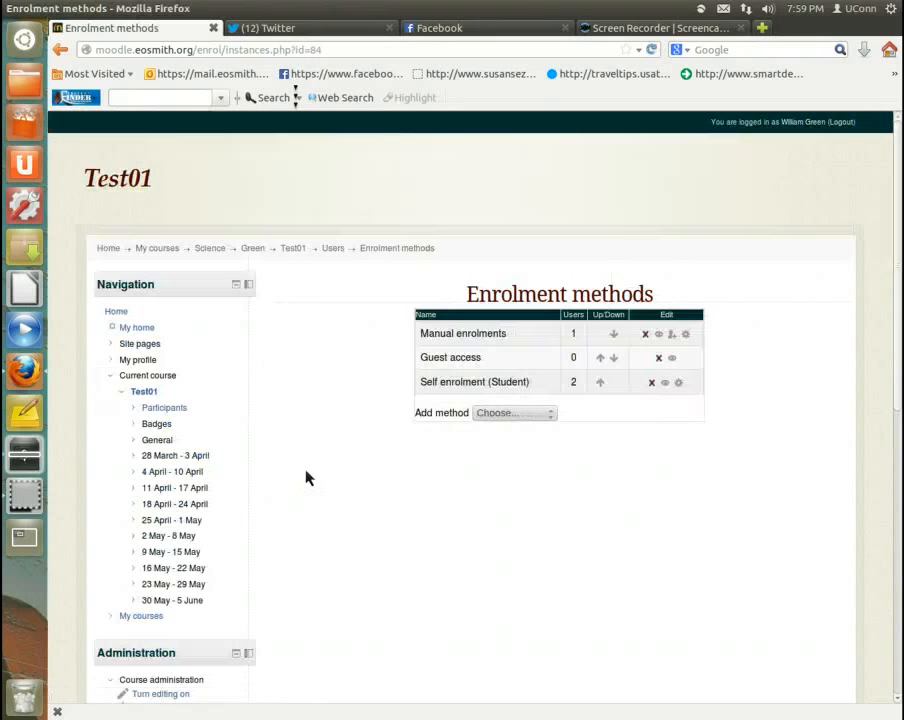
{"action": "left_click", "coordinate": [679, 384]}
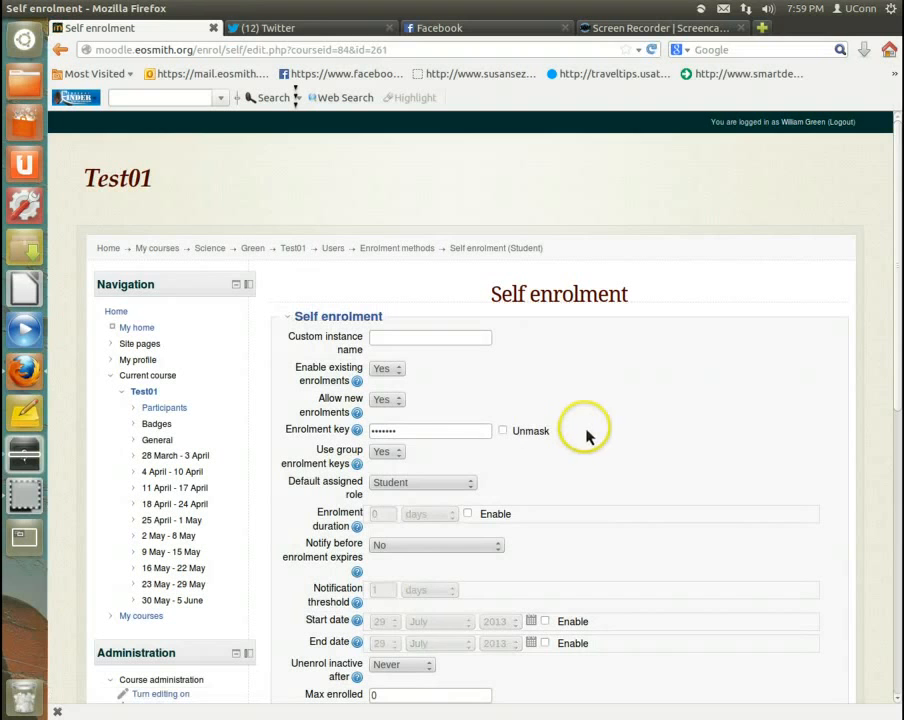
Step: Unmask the self enrolment key and review the remaining self enrolment settings
{"action": "left_click", "coordinate": [503, 432]}
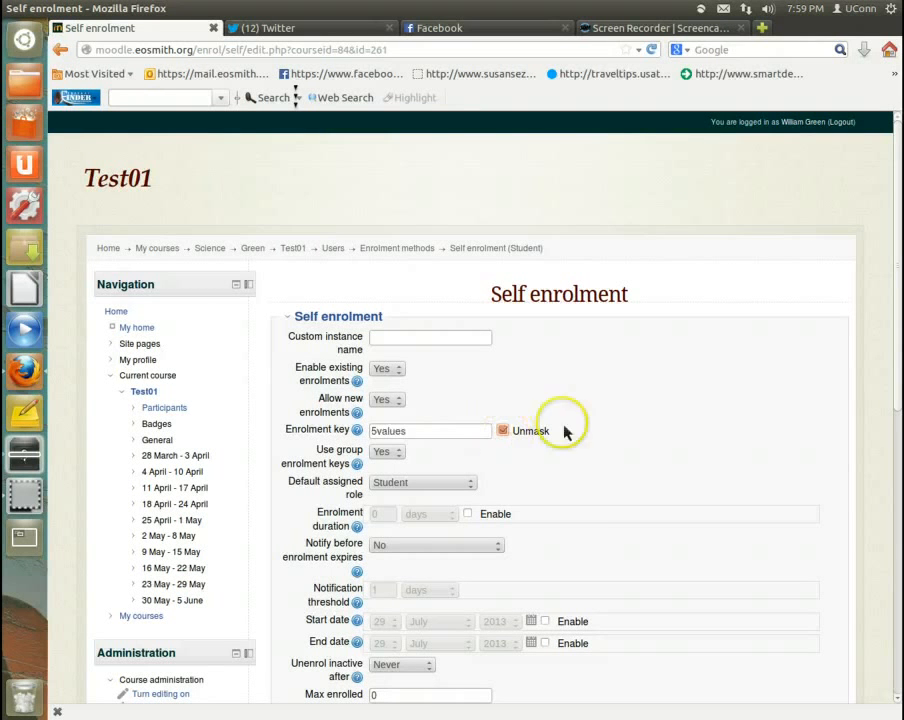
{"action": "left_click", "coordinate": [421, 437]}
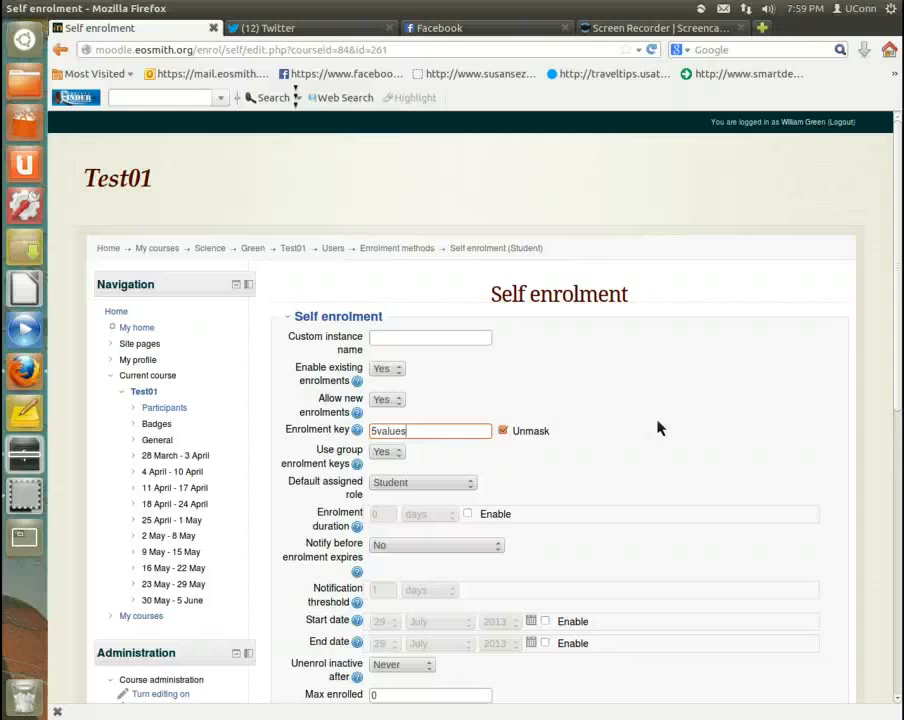
{"action": "scroll", "coordinate": [659, 415], "scroll_direction": "down", "scroll_amount": 2}
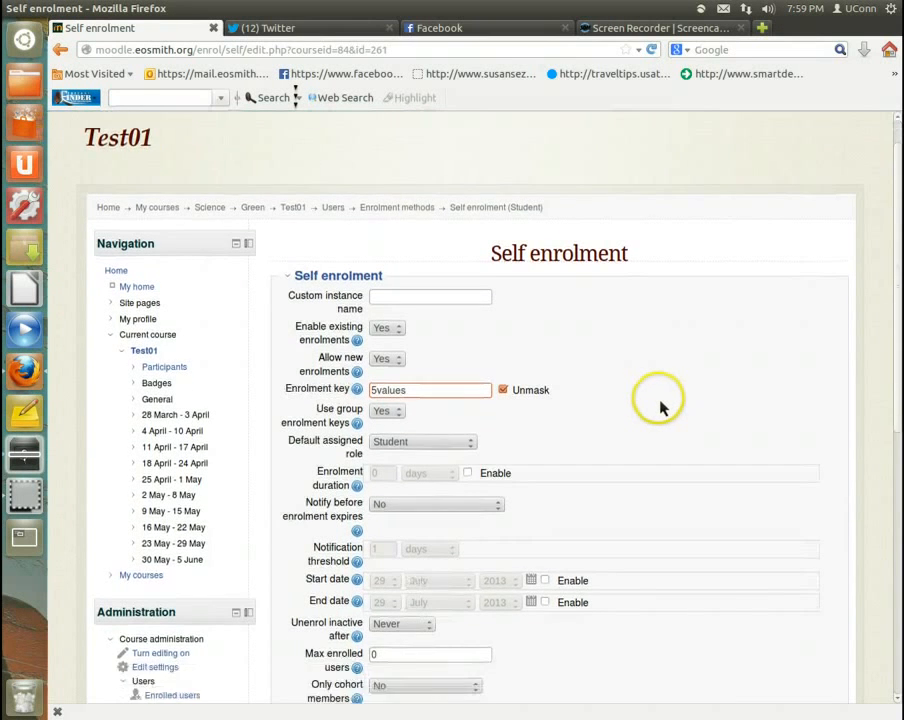
{"action": "scroll", "coordinate": [660, 403], "scroll_direction": "down", "scroll_amount": 8}
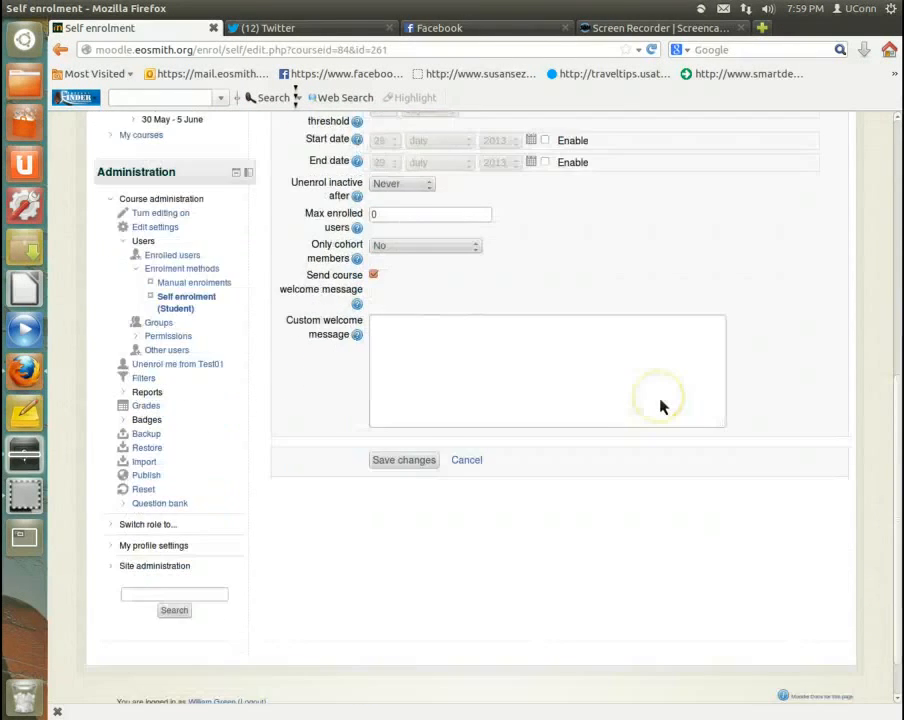
{"action": "scroll", "coordinate": [660, 406], "scroll_direction": "up", "scroll_amount": 2}
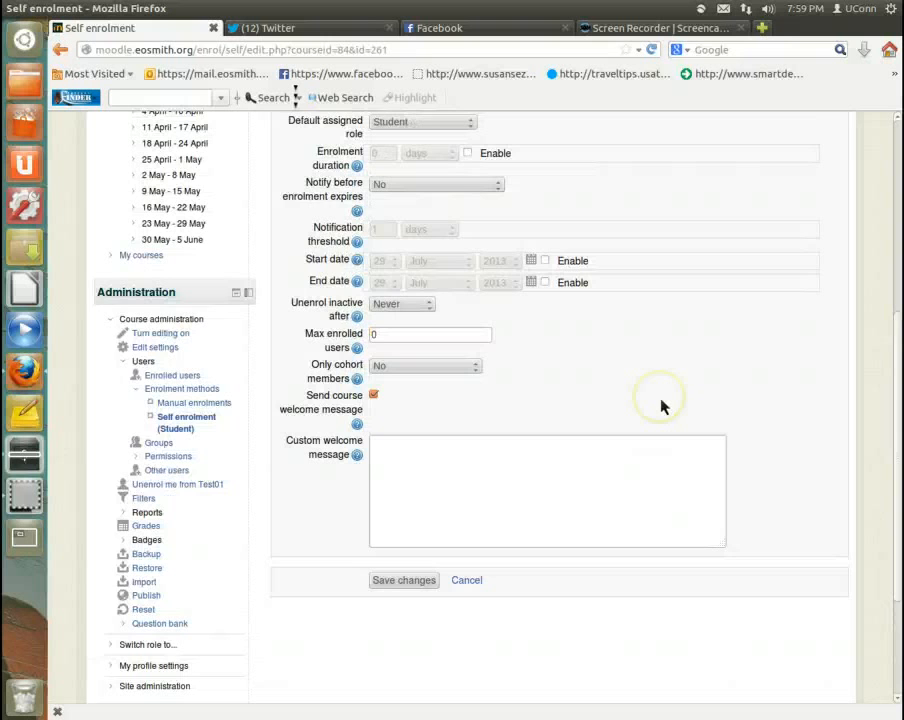
{"action": "scroll", "coordinate": [660, 405], "scroll_direction": "up", "scroll_amount": 3}
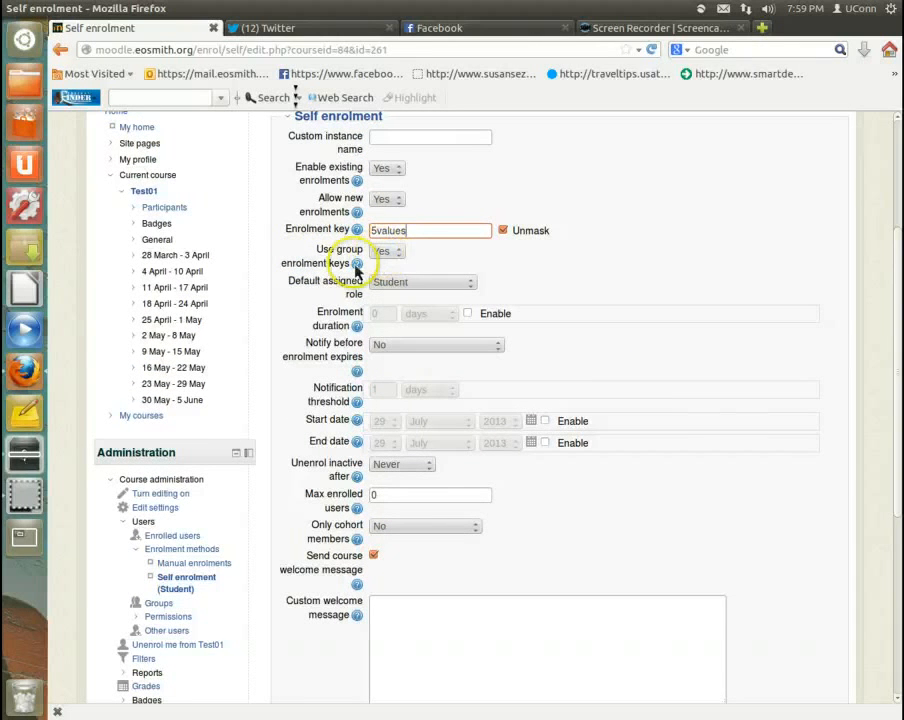
Step: Set Use group enrolment keys to Yes and save the self enrolment settings
{"action": "left_click", "coordinate": [389, 254]}
{"action": "left_click", "coordinate": [389, 267]}
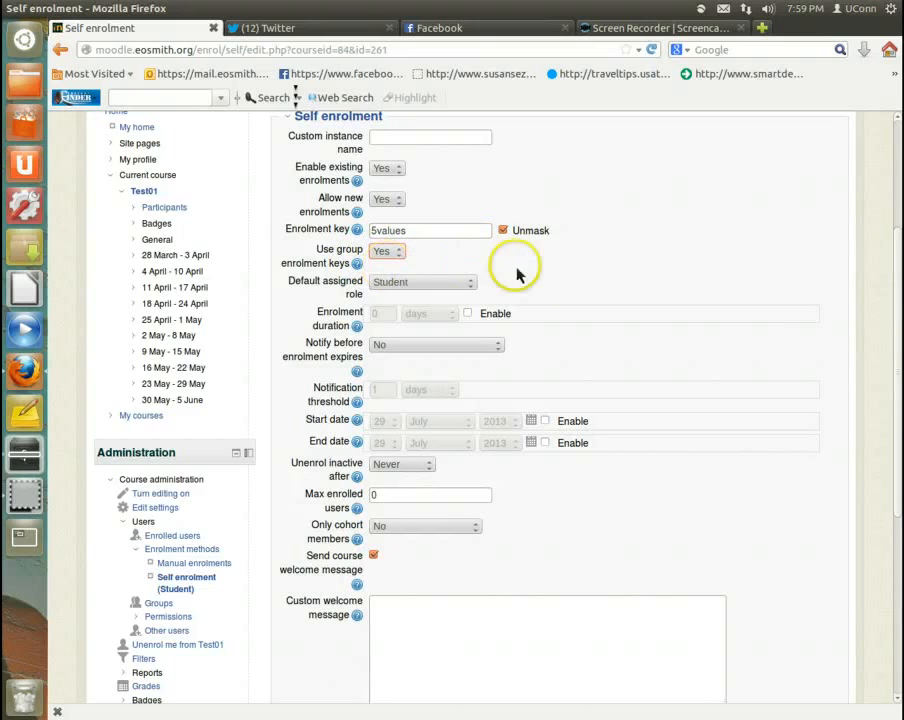
{"action": "scroll", "coordinate": [600, 462], "scroll_direction": "down", "scroll_amount": 6}
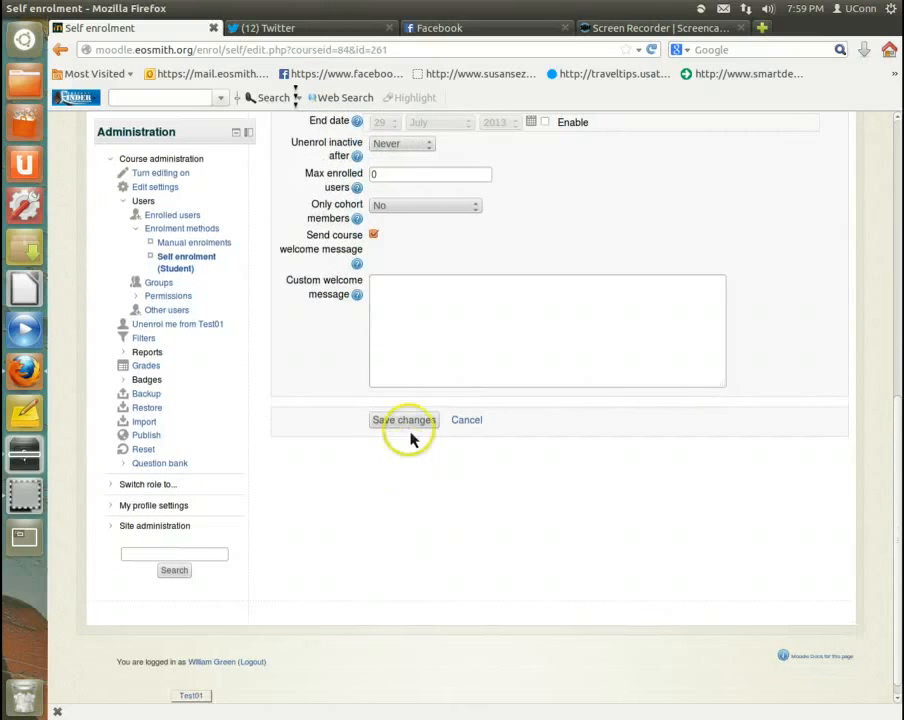
{"action": "left_click", "coordinate": [408, 424]}
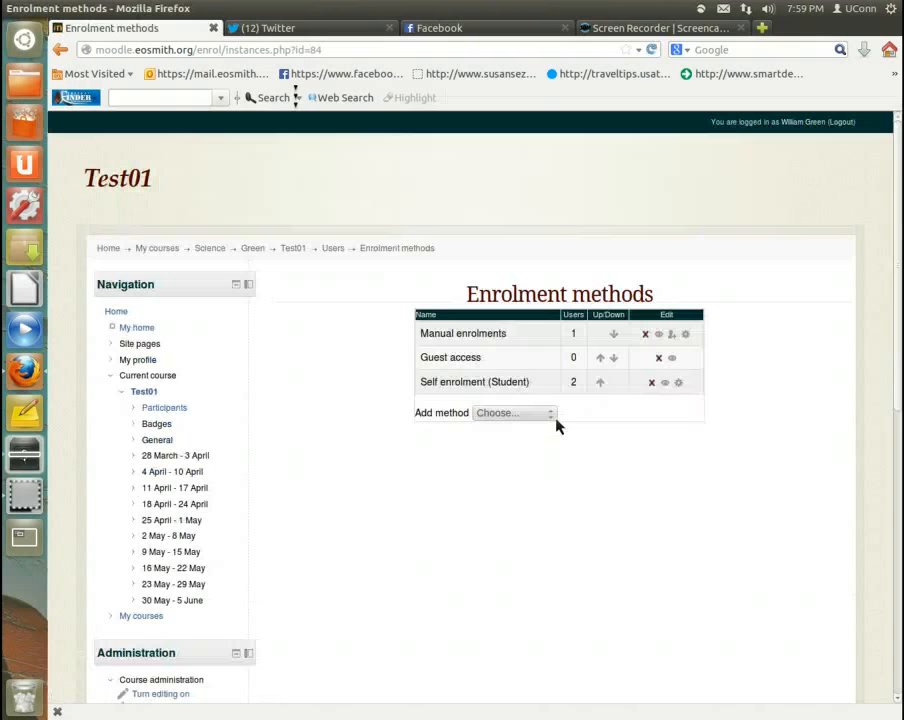
Step: Open the A Period group's settings from the course groups, unmask its enrolment key and save the group
{"action": "scroll", "coordinate": [280, 400], "scroll_direction": "down", "scroll_amount": 3}
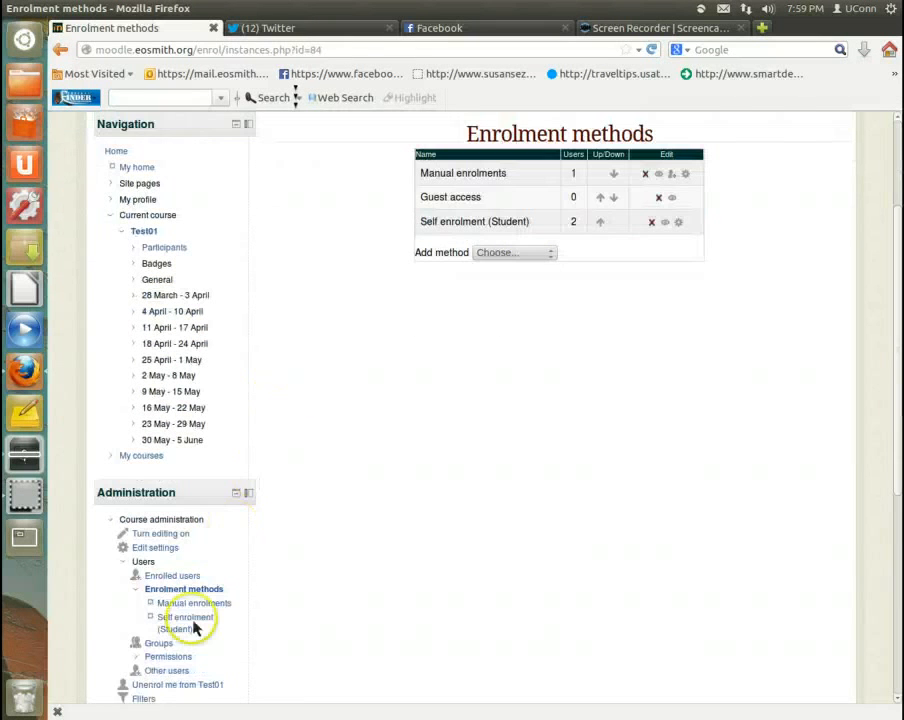
{"action": "left_click", "coordinate": [160, 643]}
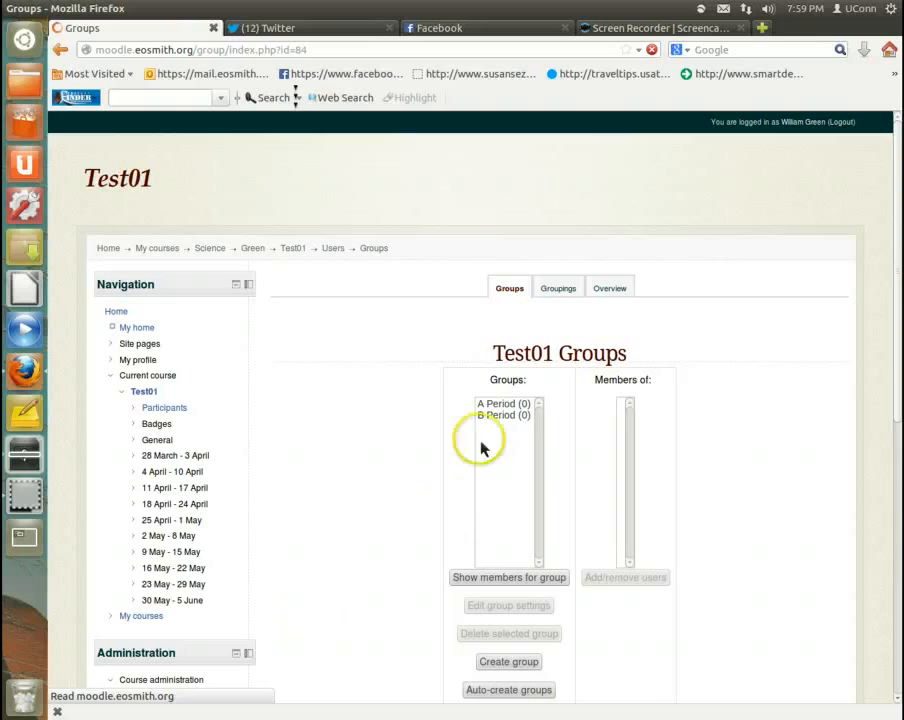
{"action": "left_click", "coordinate": [503, 404]}
{"action": "left_click", "coordinate": [498, 589]}
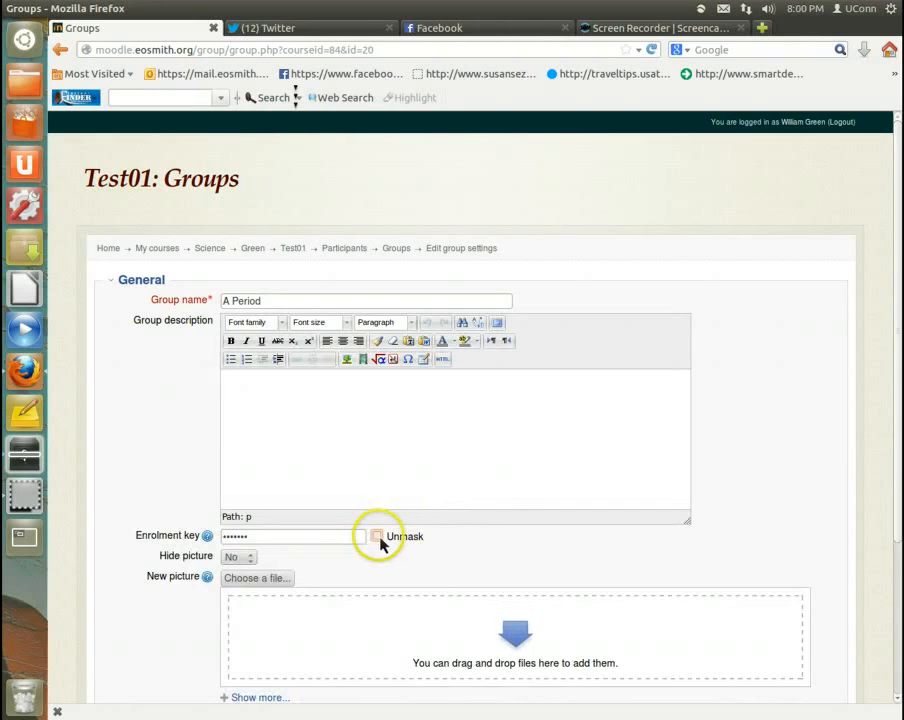
{"action": "left_click", "coordinate": [378, 538]}
{"action": "scroll", "coordinate": [176, 536], "scroll_direction": "down", "scroll_amount": 4}
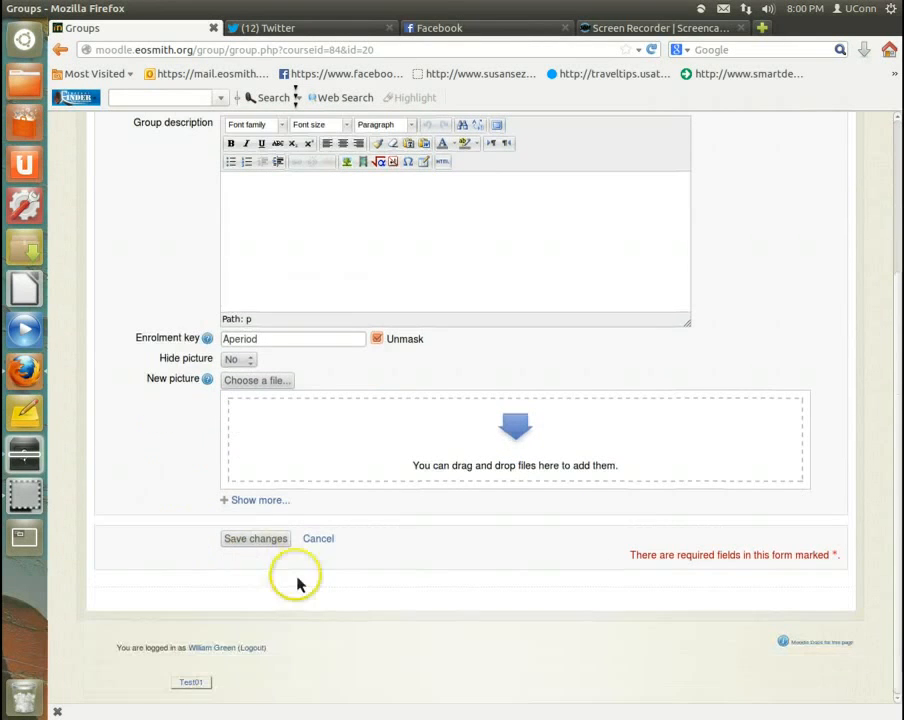
{"action": "left_click", "coordinate": [268, 537]}
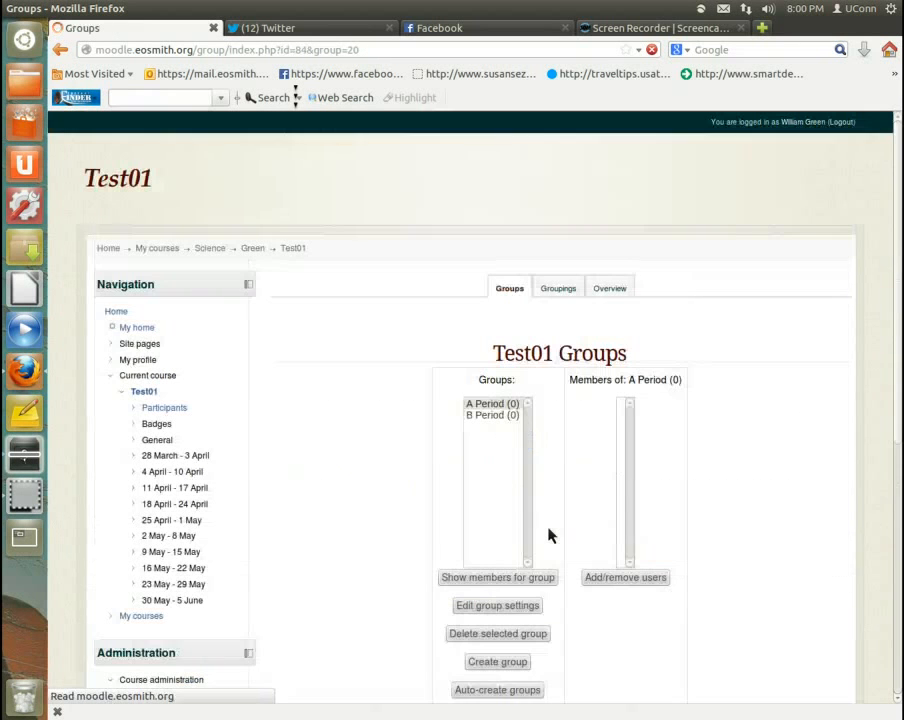
Step: Return to the Test01 course page and open the settings of the A period Assign 1 assignment
{"action": "left_click", "coordinate": [145, 391]}
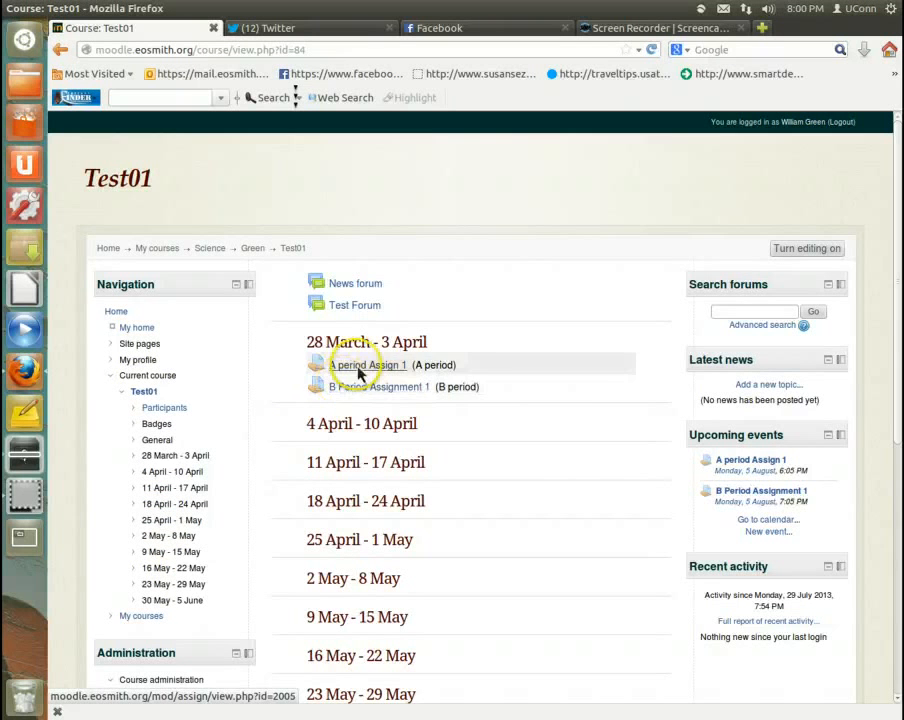
{"action": "left_click", "coordinate": [360, 368]}
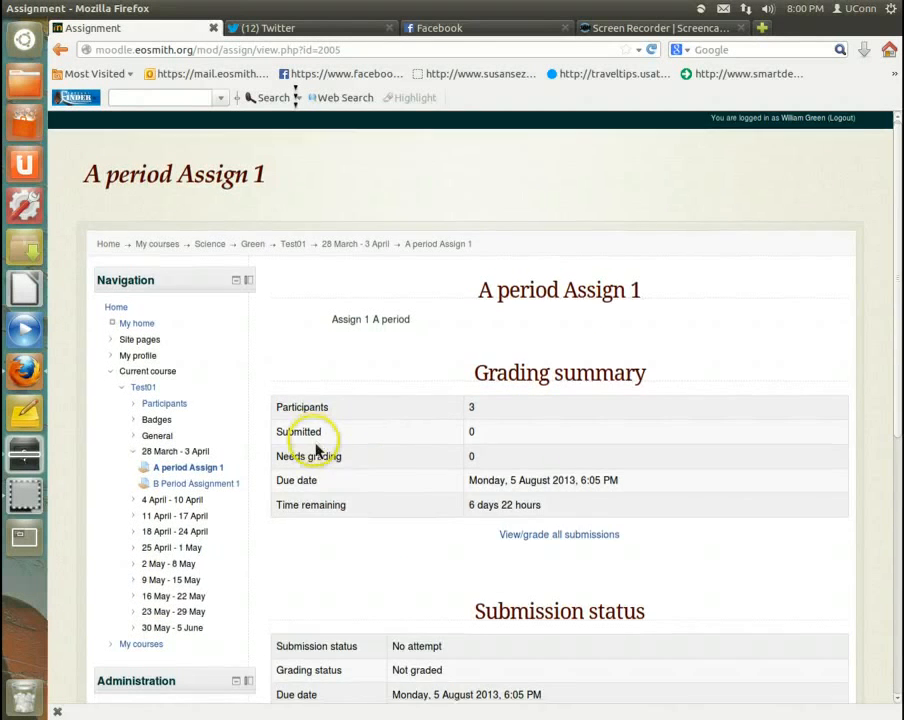
{"action": "scroll", "coordinate": [314, 444], "scroll_direction": "down", "scroll_amount": 5}
{"action": "scroll", "coordinate": [300, 430], "scroll_direction": "down", "scroll_amount": 2}
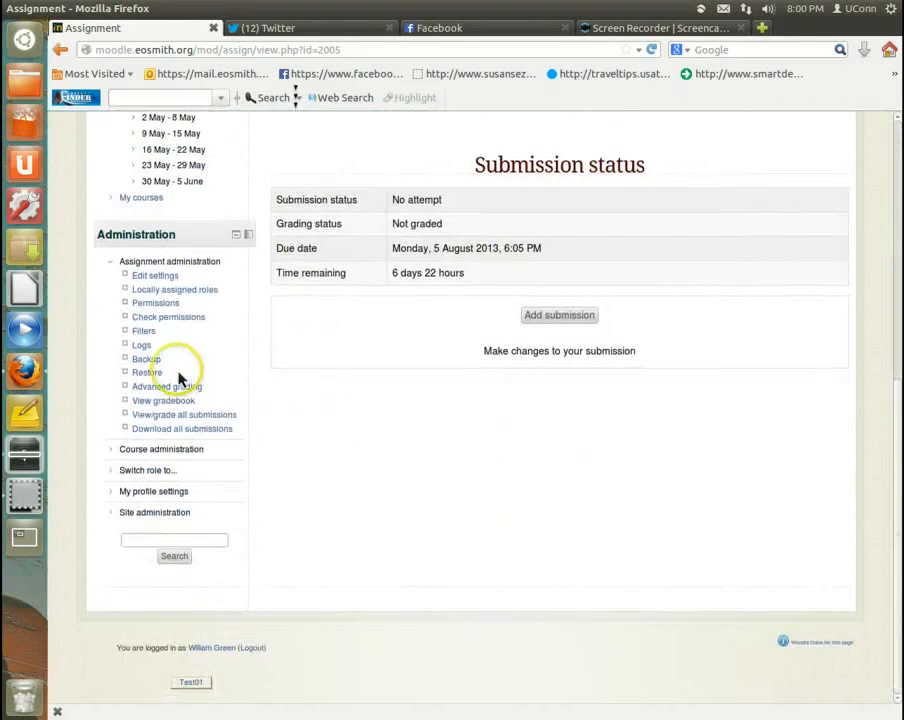
{"action": "left_click", "coordinate": [155, 276]}
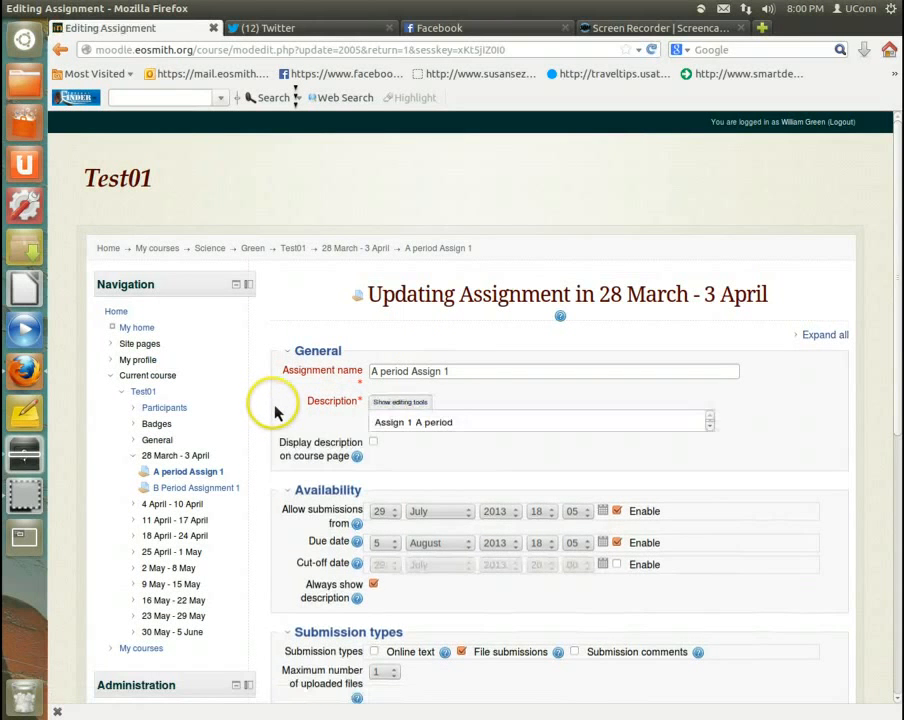
Step: In the assignment's common module settings, set the grouping to A period
{"action": "scroll", "coordinate": [274, 405], "scroll_direction": "down", "scroll_amount": 5}
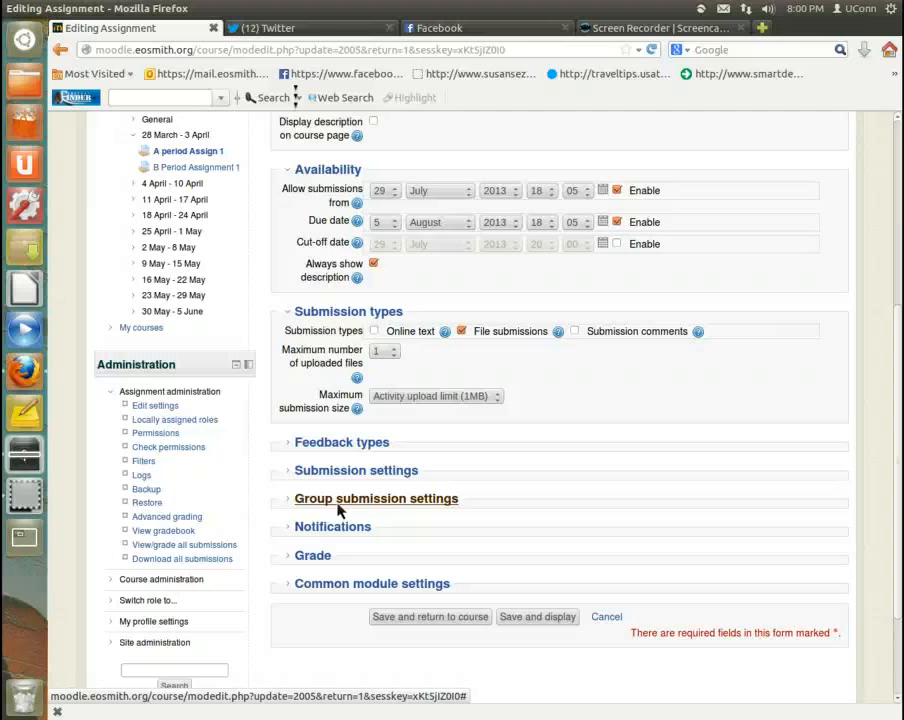
{"action": "left_click", "coordinate": [305, 590]}
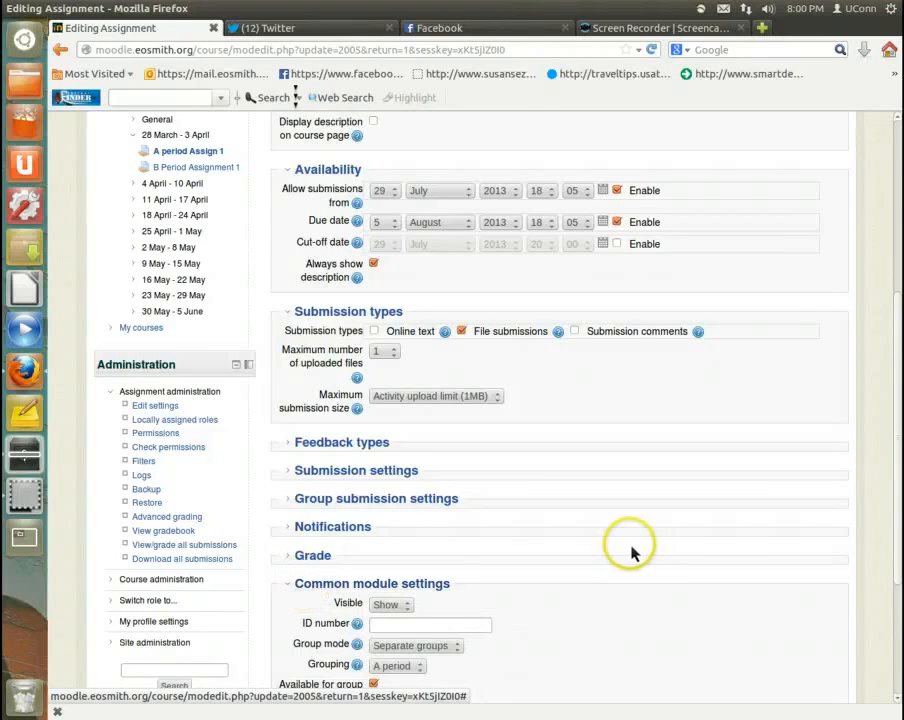
{"action": "scroll", "coordinate": [628, 548], "scroll_direction": "down", "scroll_amount": 2}
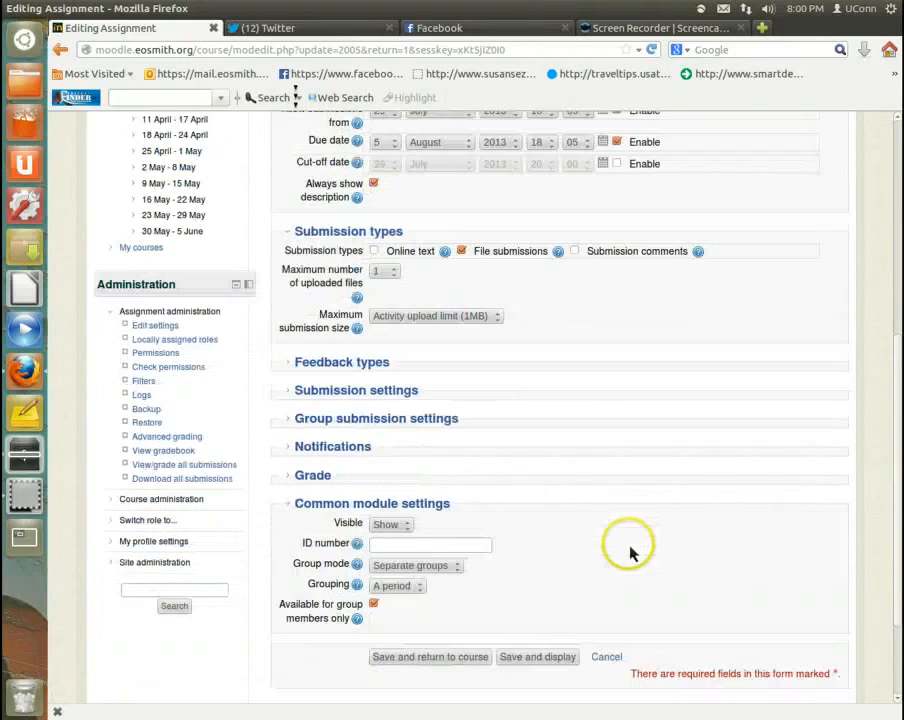
{"action": "left_click", "coordinate": [390, 586]}
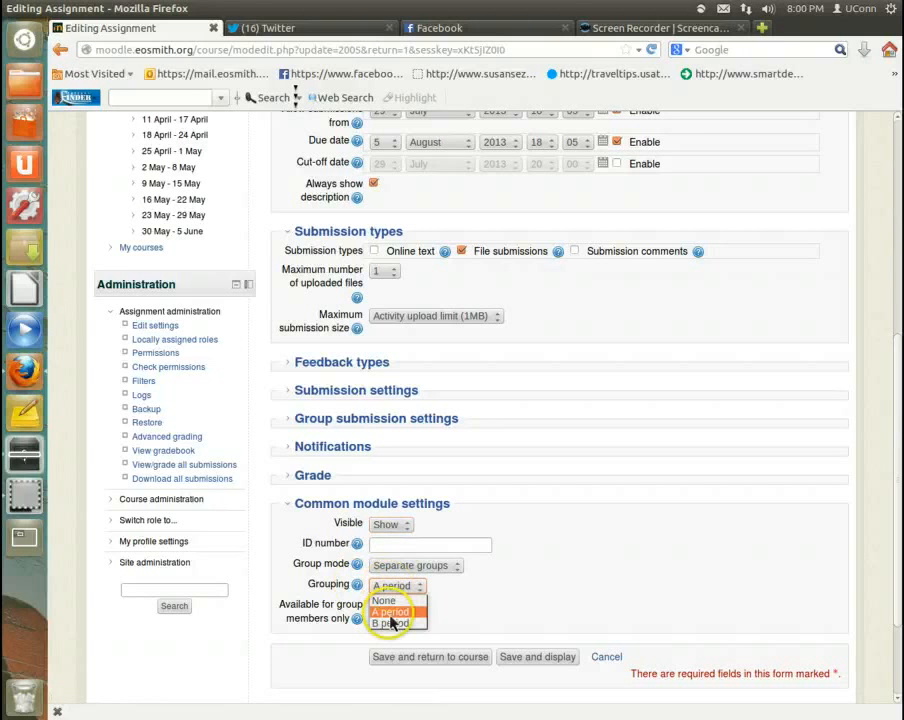
{"action": "left_click", "coordinate": [390, 612]}
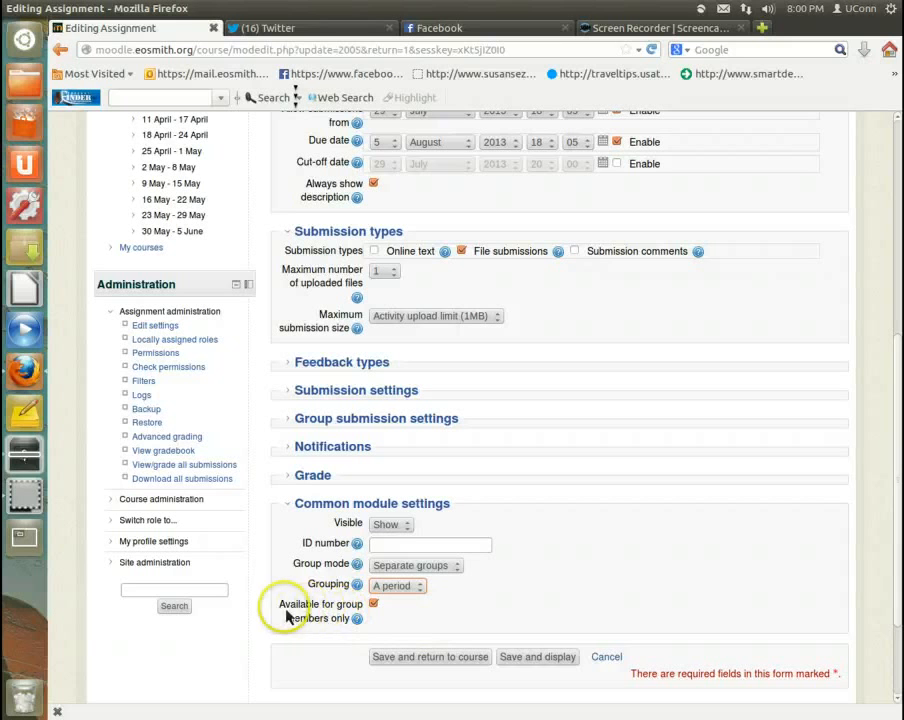
Step: Check the group-members-only availability option, then save the assignment and return to the course
{"action": "left_click_drag", "start_coordinate": [281, 611], "coordinate": [344, 622]}
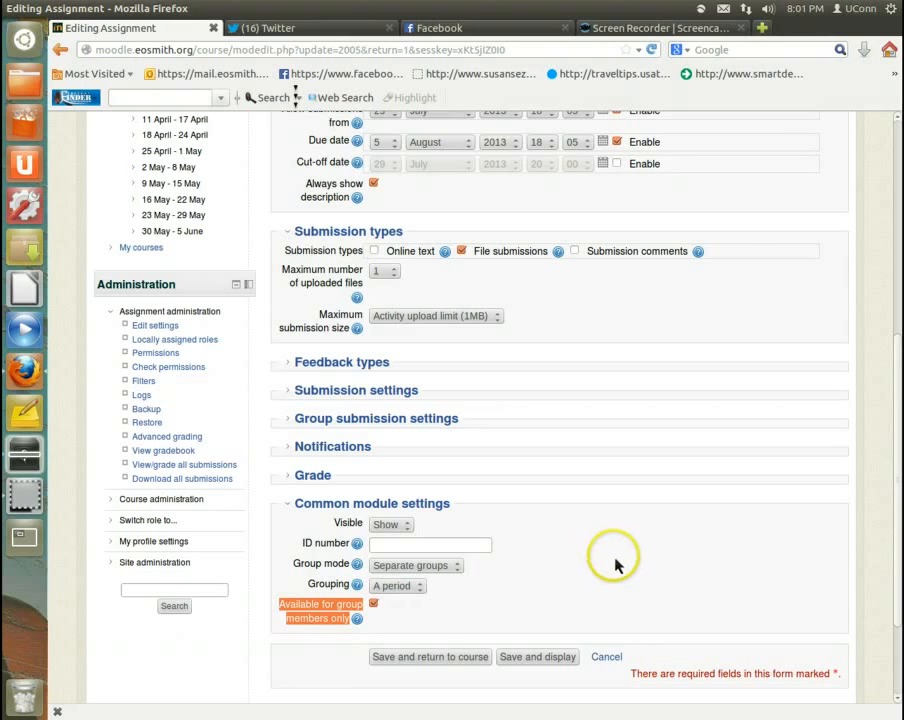
{"action": "left_click", "coordinate": [438, 612]}
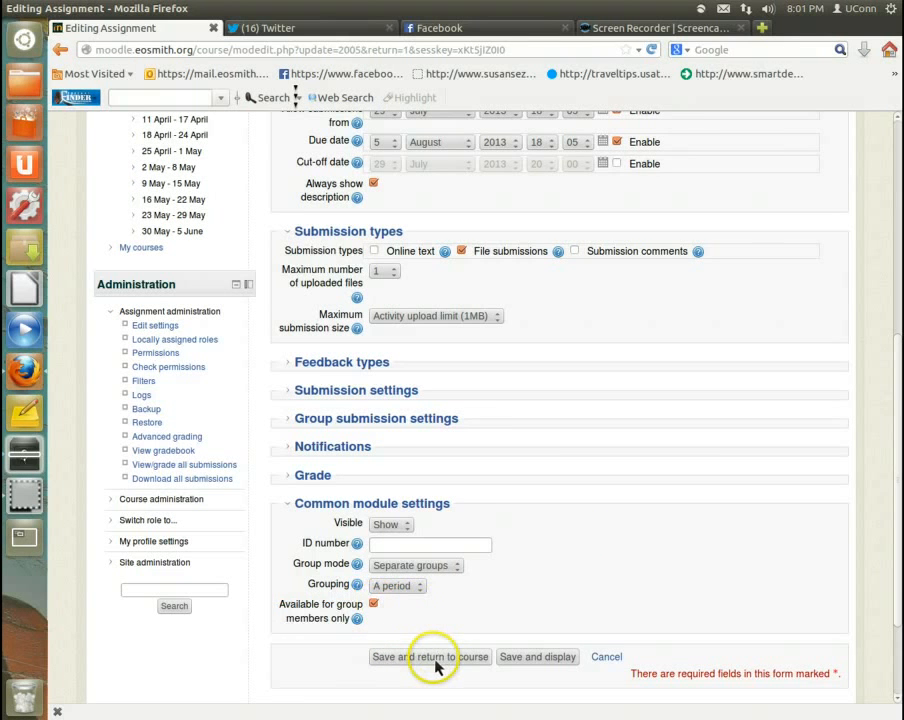
{"action": "left_click", "coordinate": [435, 662]}
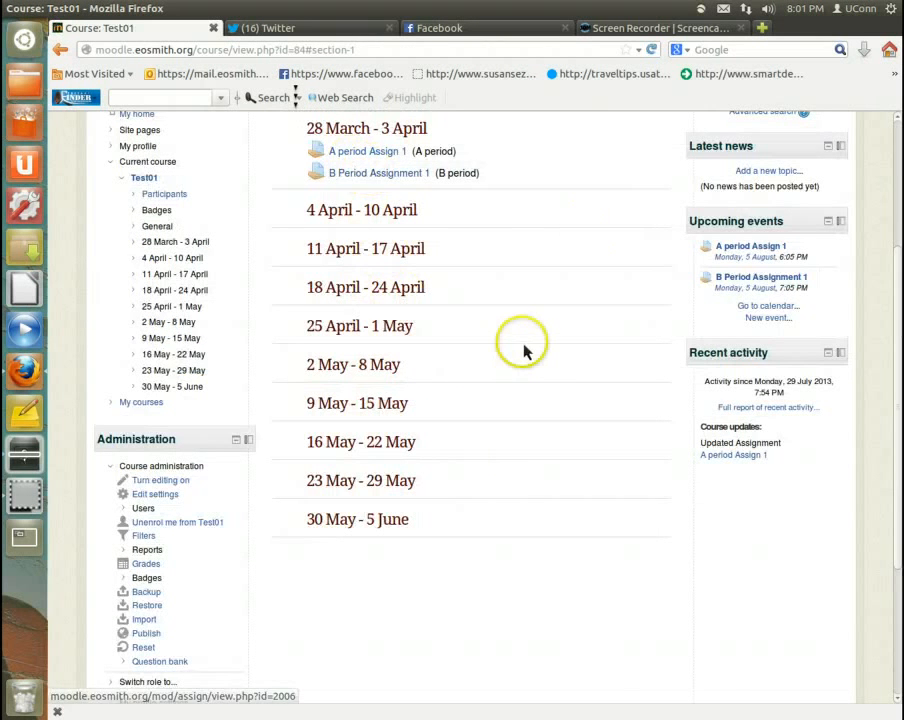
Step: Log out of the teacher account and log in with the student account's username and password, dismissing the offer to remember the password
{"action": "scroll", "coordinate": [518, 346], "scroll_direction": "up", "scroll_amount": 4}
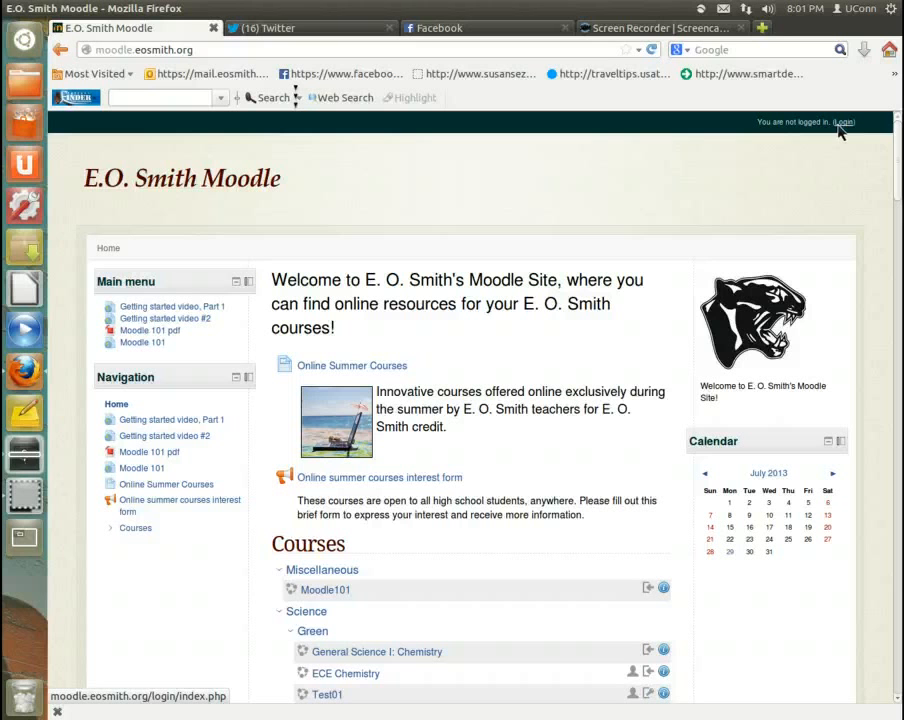
{"action": "left_click", "coordinate": [845, 123]}
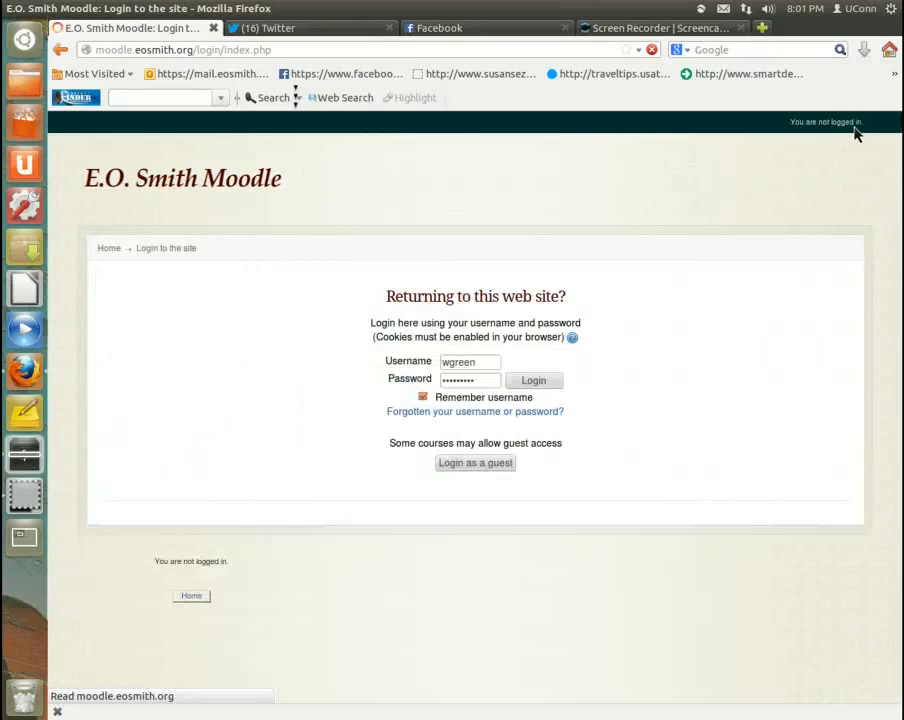
{"action": "left_click", "coordinate": [484, 368]}
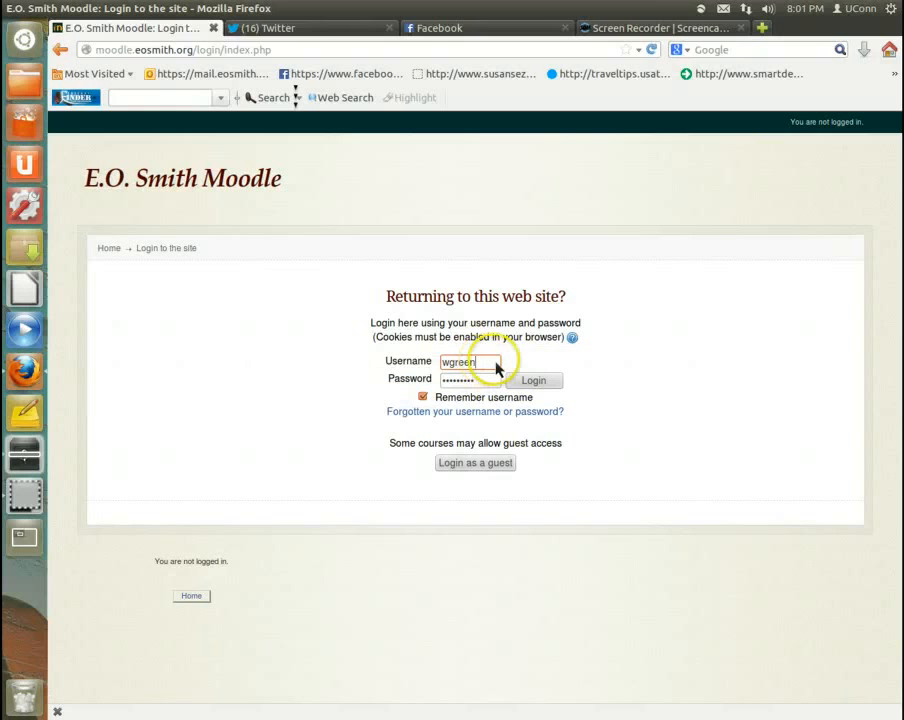
{"action": "type", "text": "1"}
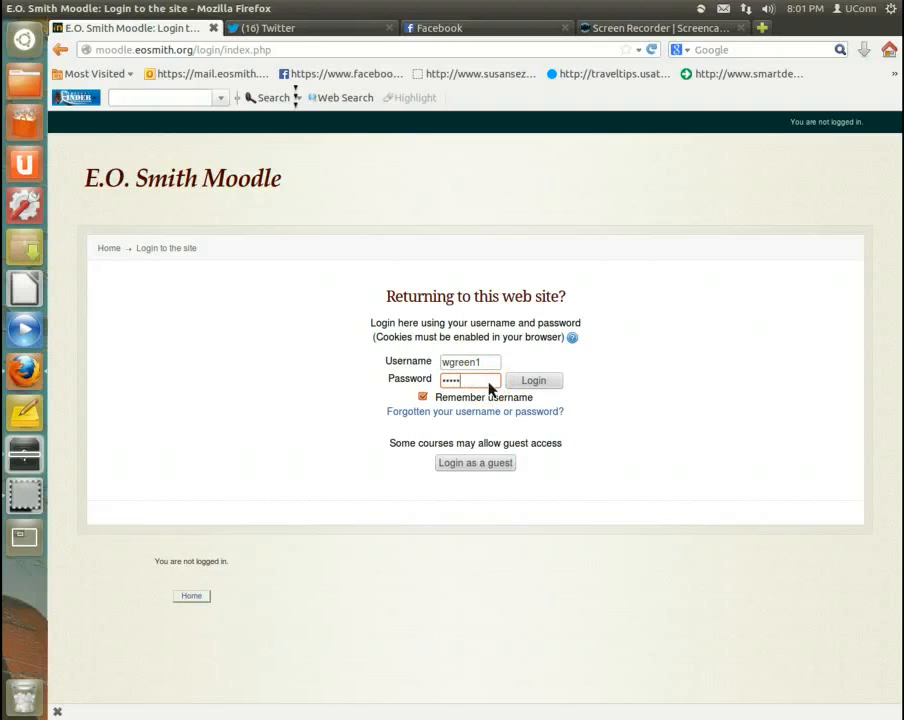
{"action": "left_click", "coordinate": [539, 386]}
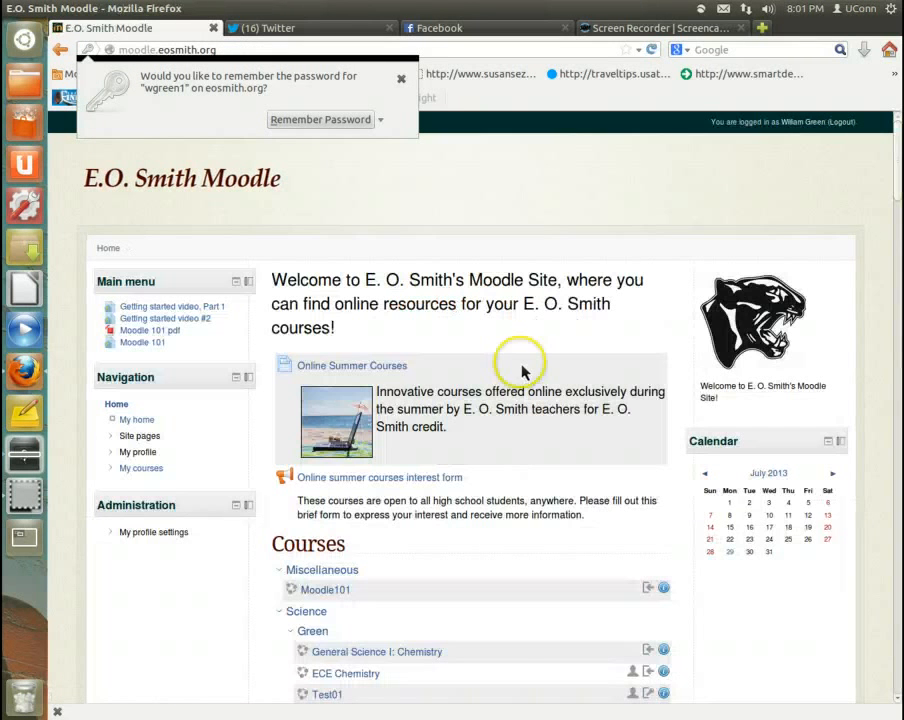
{"action": "left_click", "coordinate": [401, 78]}
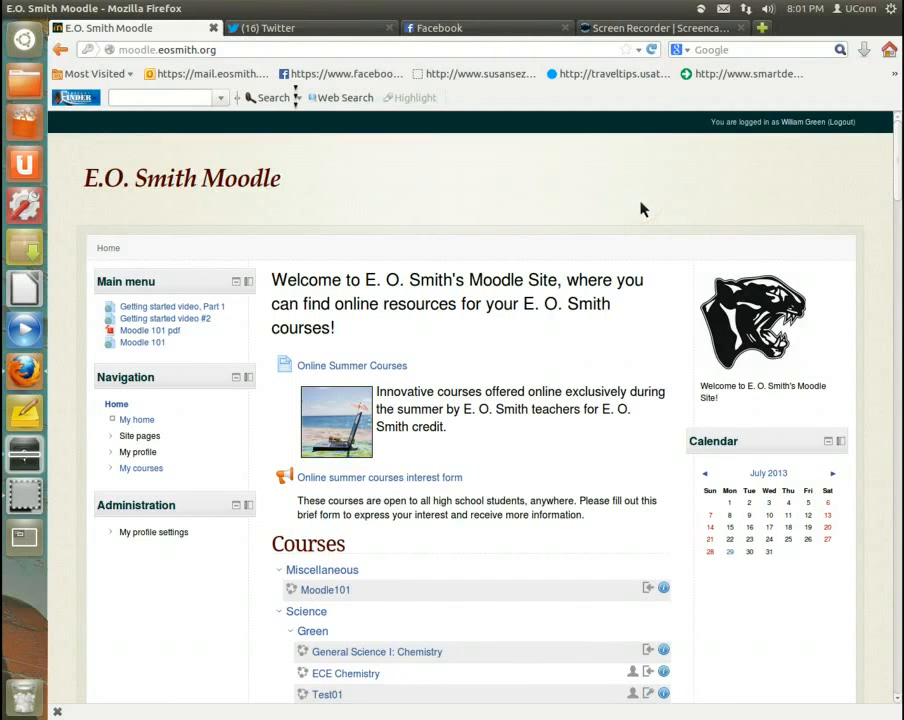
Step: Open the Test01 course as the student and unenrol from it, confirming the unenrolment
{"action": "scroll", "coordinate": [638, 207], "scroll_direction": "down", "scroll_amount": 2}
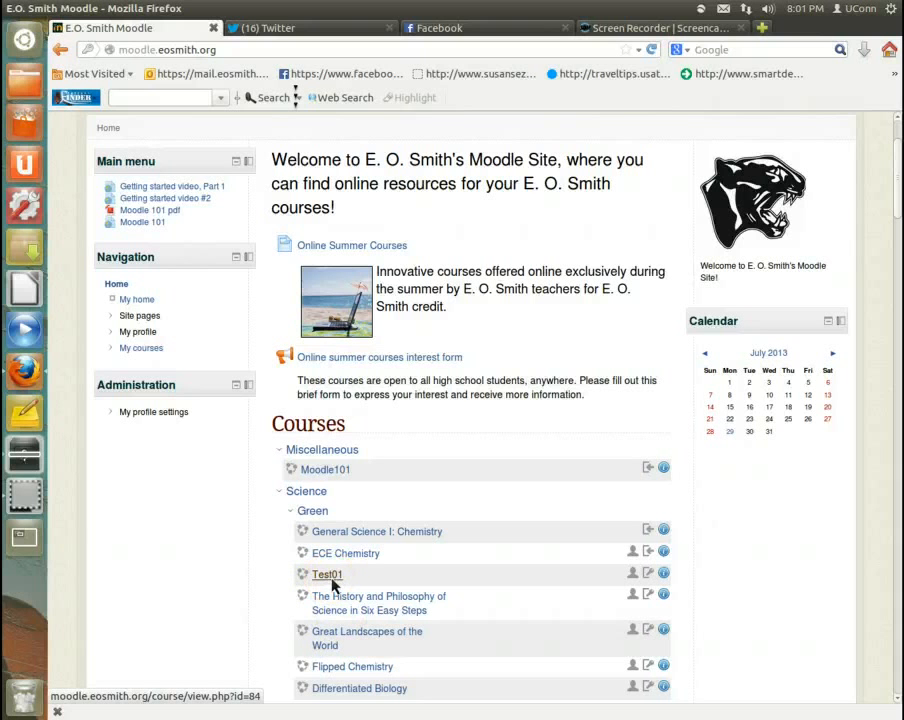
{"action": "left_click", "coordinate": [330, 578]}
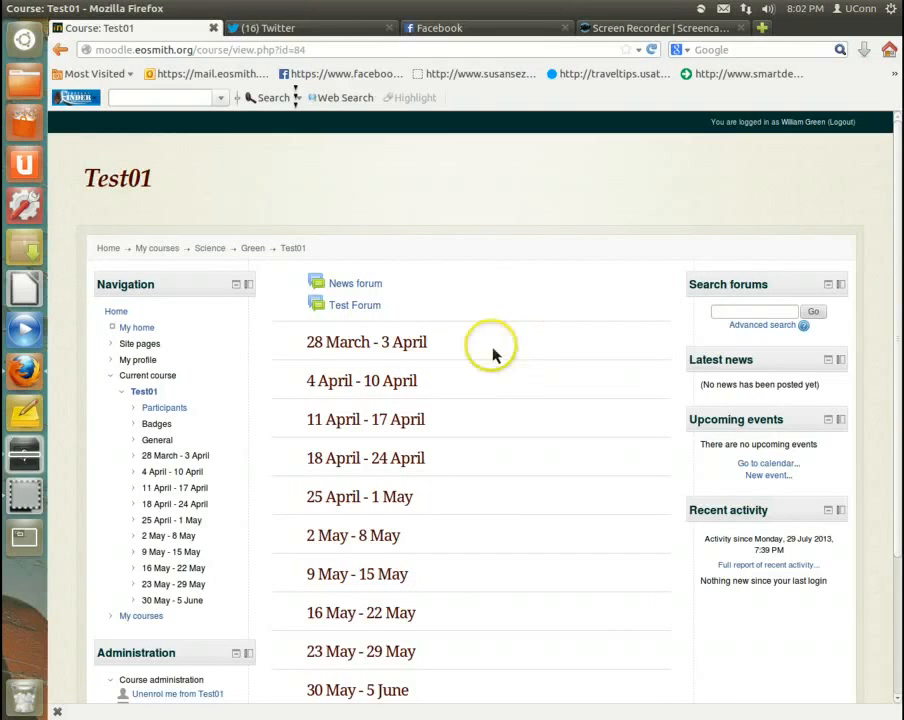
{"action": "scroll", "coordinate": [534, 460], "scroll_direction": "down", "scroll_amount": 1}
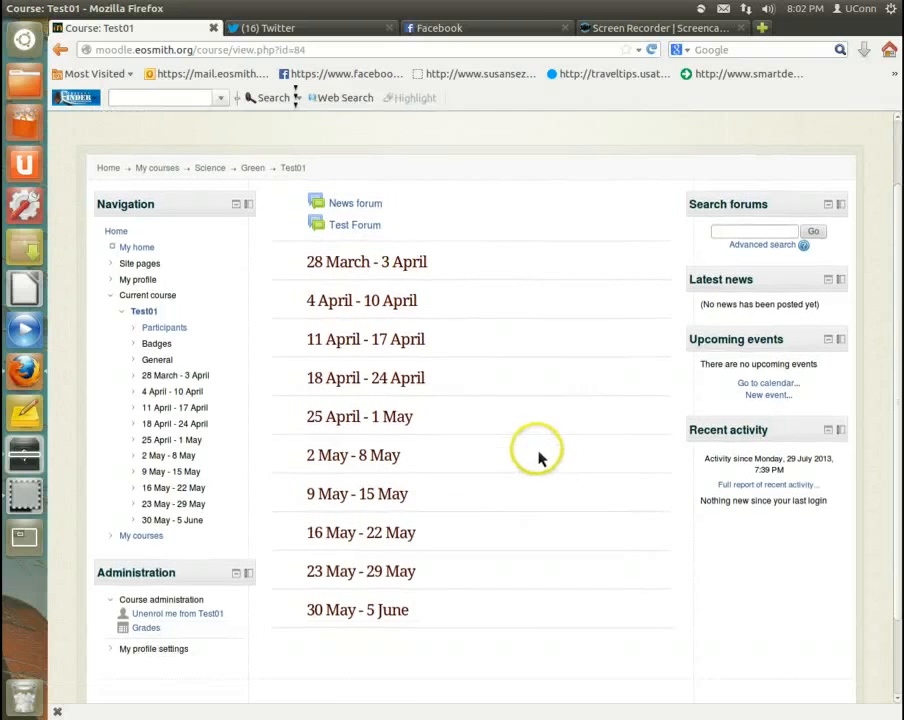
{"action": "left_click", "coordinate": [185, 614]}
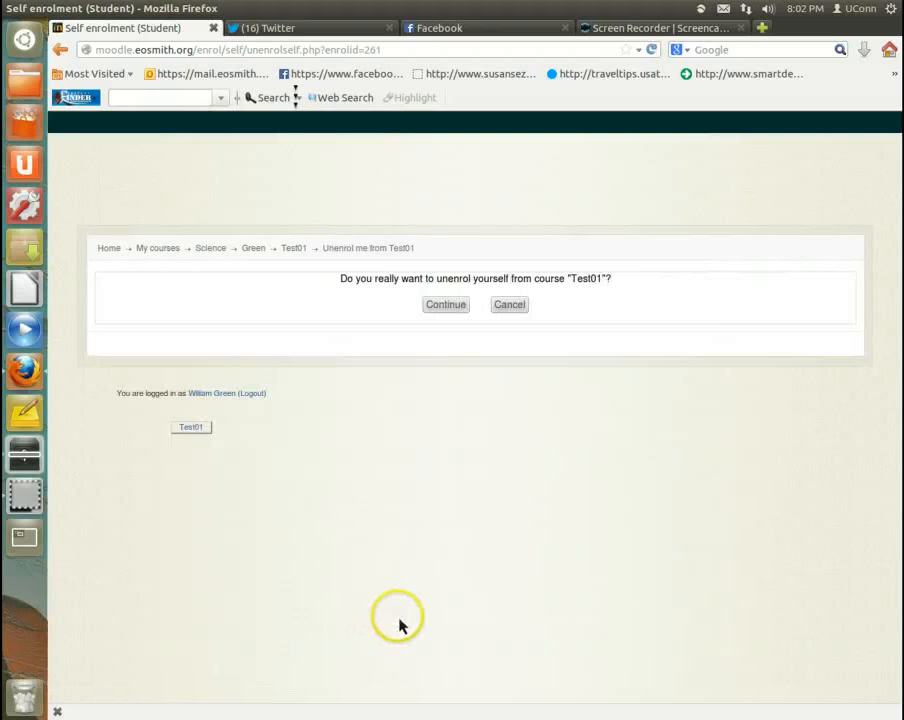
{"action": "left_click", "coordinate": [447, 306]}
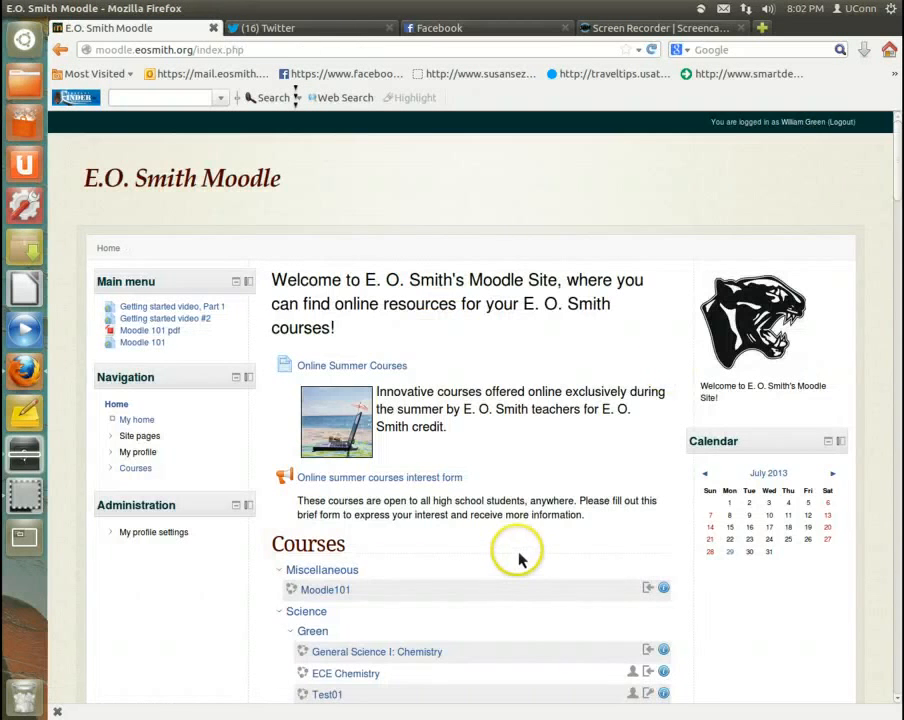
Step: Reopen the Test01 course from the site's course list and go to its self-enrolment options
{"action": "scroll", "coordinate": [514, 553], "scroll_direction": "down", "scroll_amount": 2}
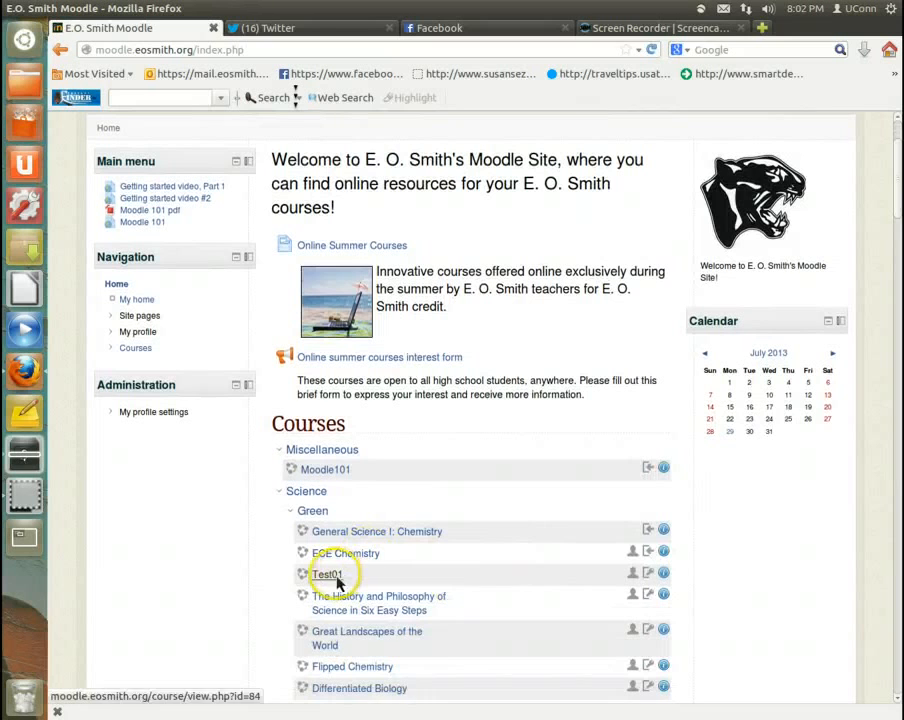
{"action": "left_click", "coordinate": [327, 574]}
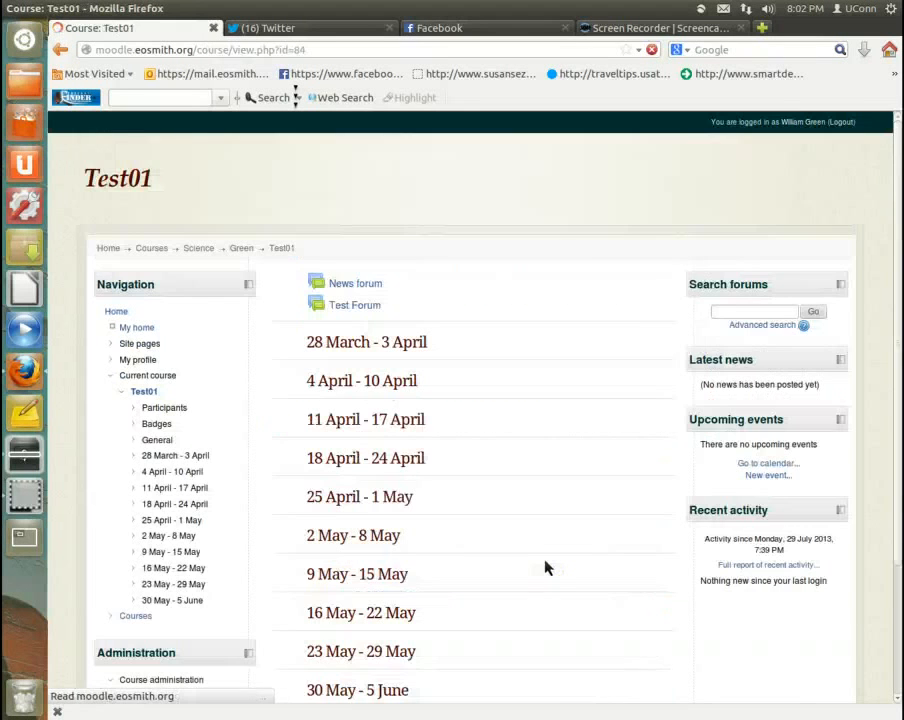
{"action": "scroll", "coordinate": [539, 566], "scroll_direction": "down", "scroll_amount": 3}
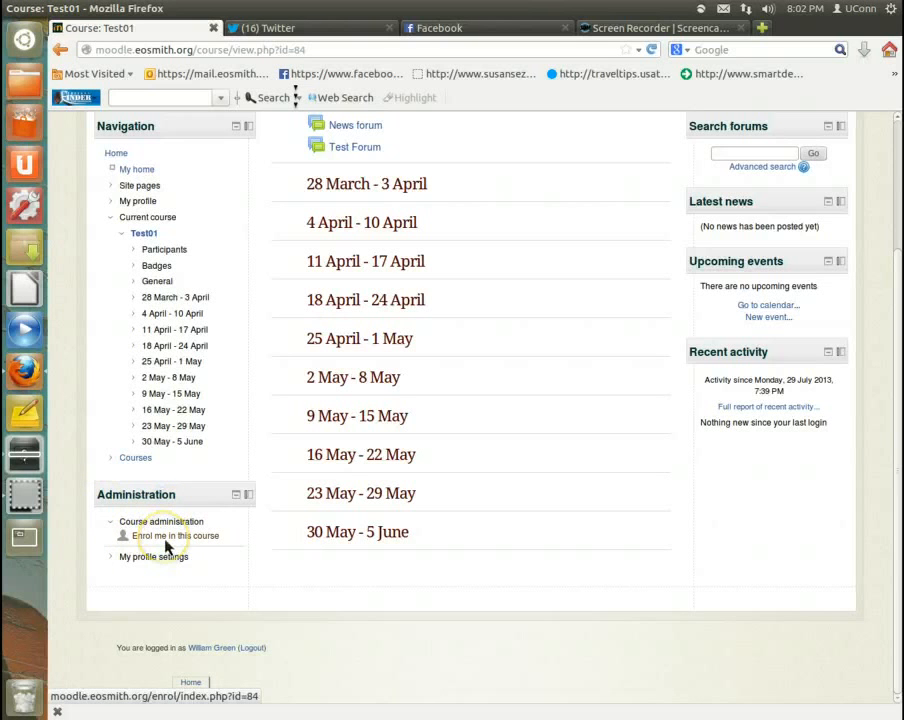
{"action": "scroll", "coordinate": [456, 536], "scroll_direction": "up", "scroll_amount": 2}
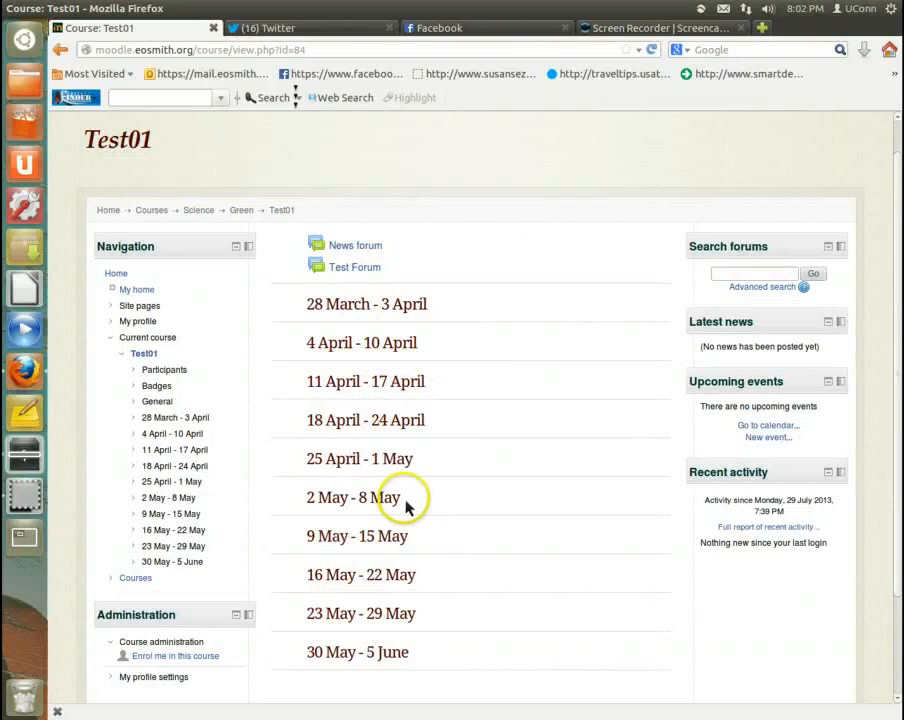
{"action": "scroll", "coordinate": [405, 508], "scroll_direction": "down", "scroll_amount": 1}
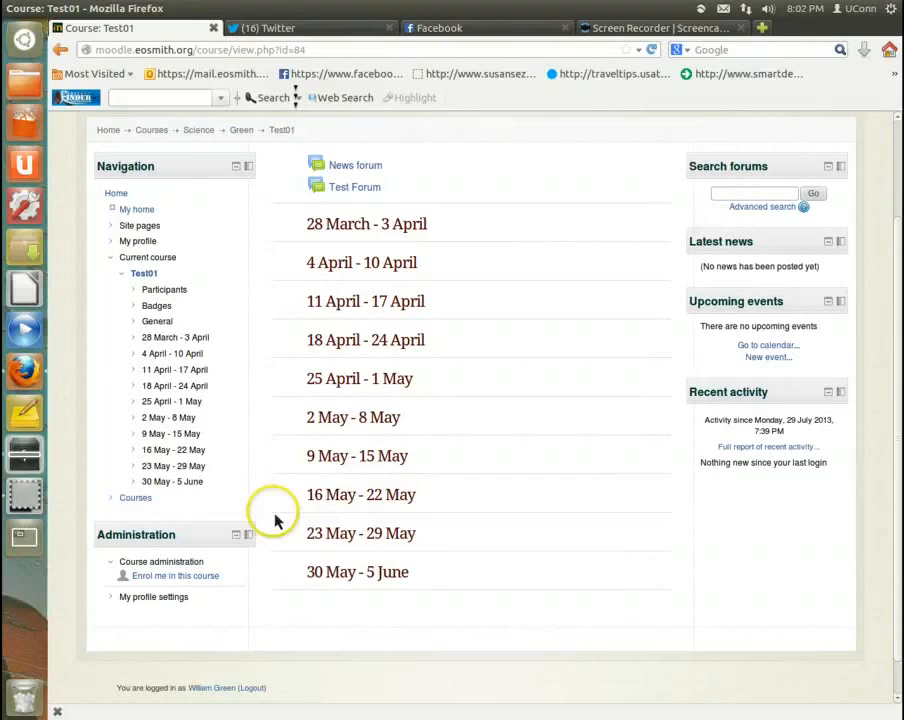
{"action": "left_click", "coordinate": [218, 576]}
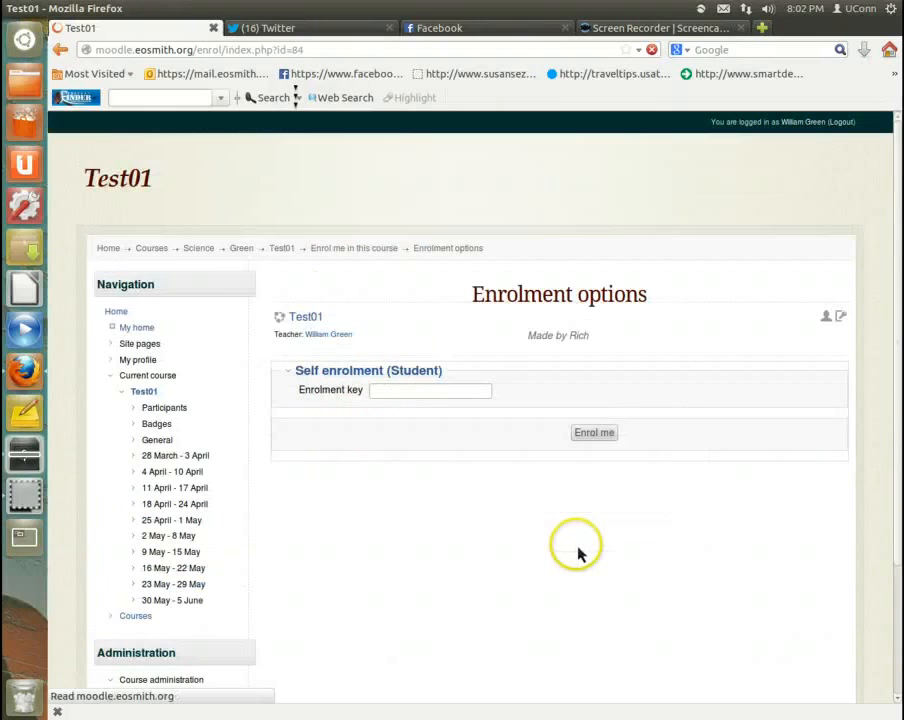
Step: Unmask the enrolment key field, enter the A period group's enrolment key and enrol in Test01
{"action": "left_click", "coordinate": [421, 399]}
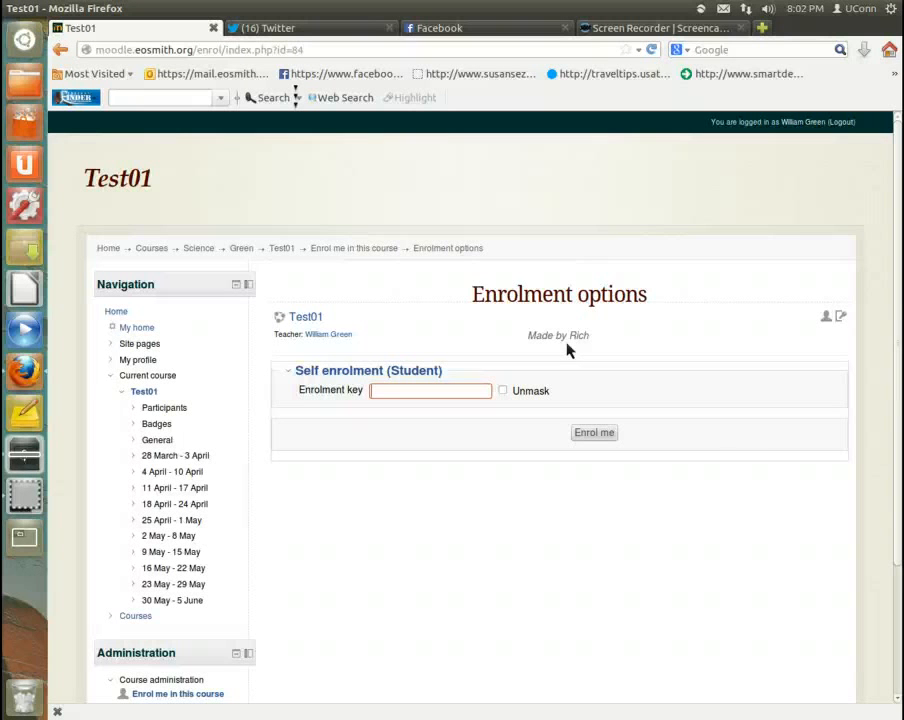
{"action": "left_click", "coordinate": [500, 392]}
{"action": "left_click", "coordinate": [450, 398]}
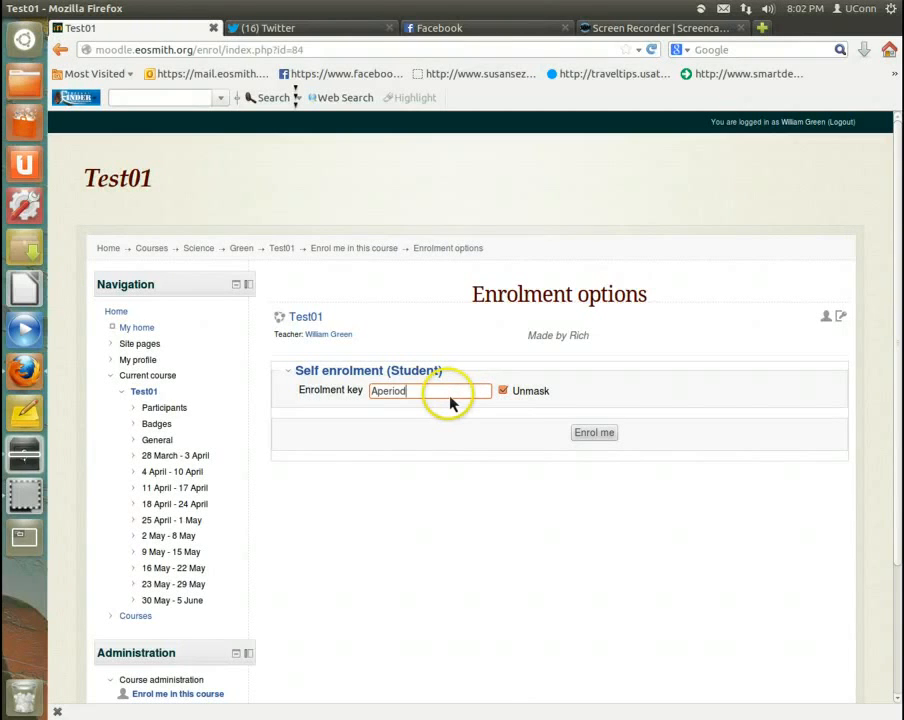
{"action": "left_click", "coordinate": [592, 437]}
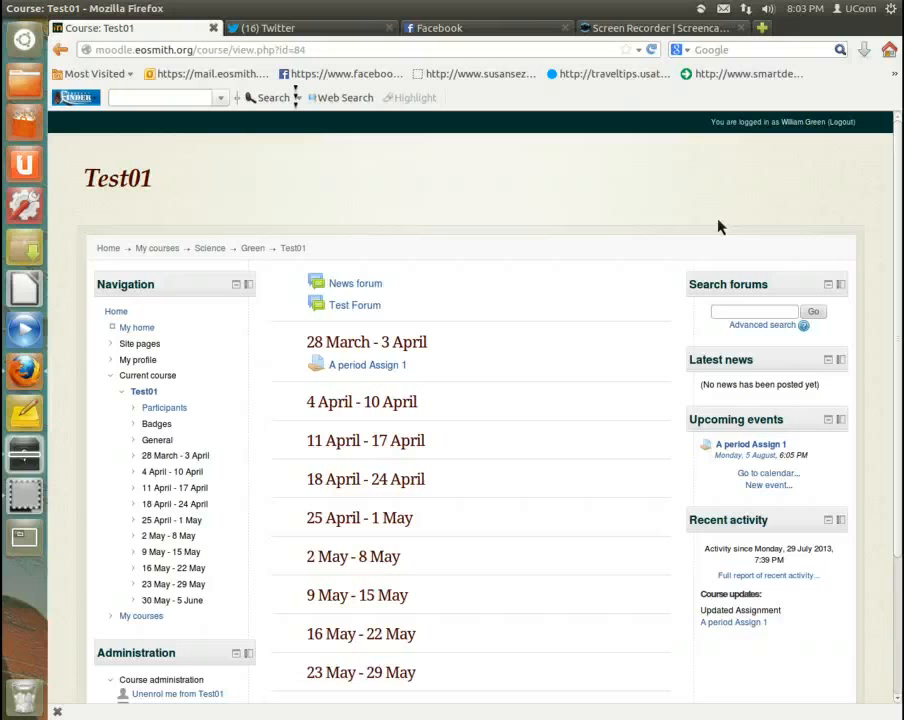
Step: Open the A period Assign 1 assignment, view its file submission form and leave it without submitting
{"action": "left_click", "coordinate": [394, 372]}
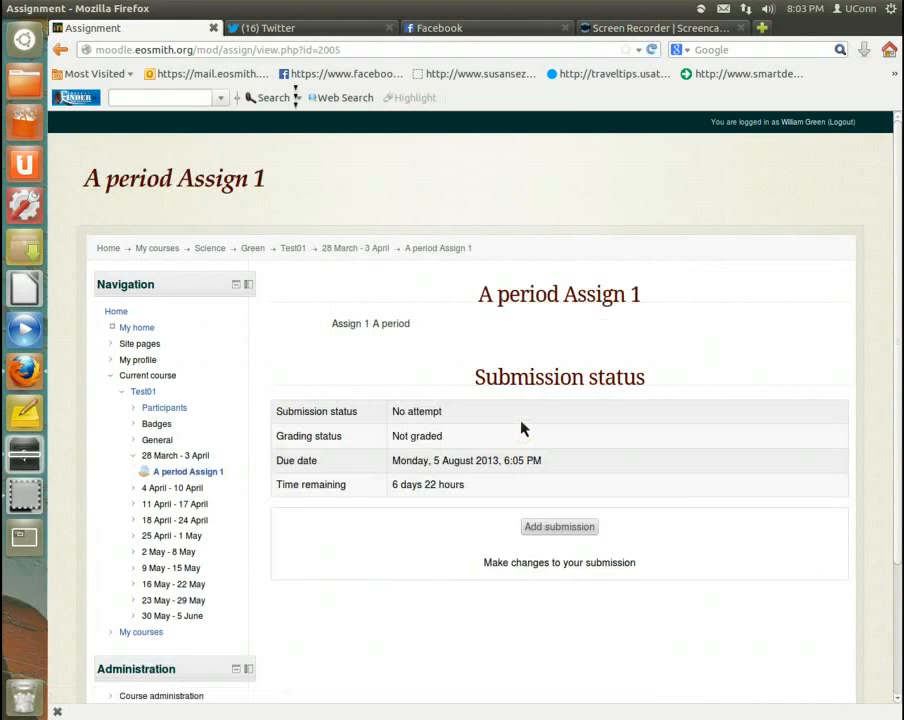
{"action": "left_click", "coordinate": [559, 530]}
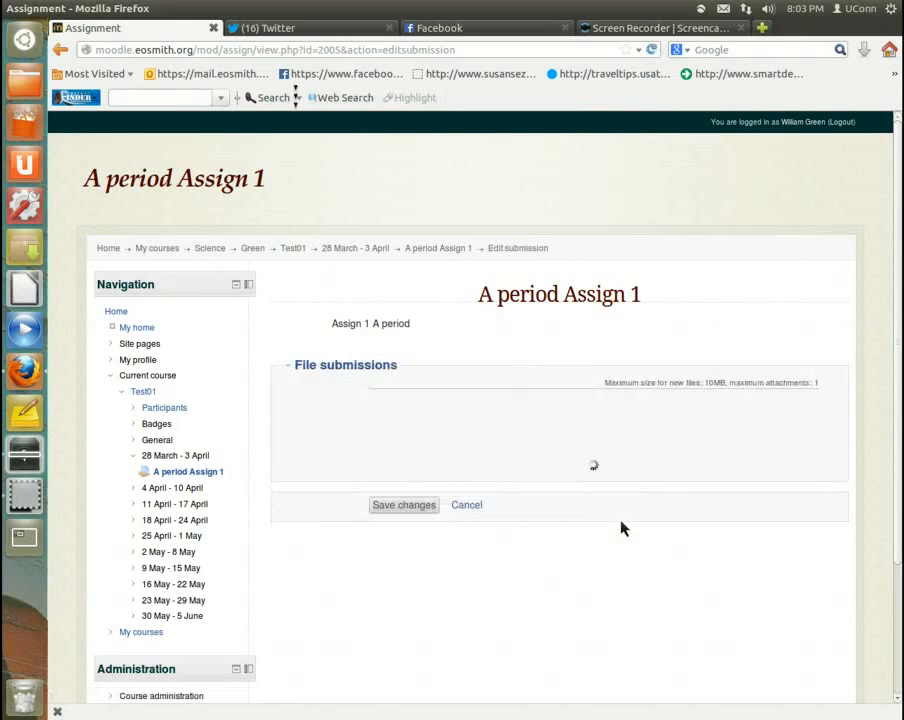
{"action": "left_click", "coordinate": [464, 563]}
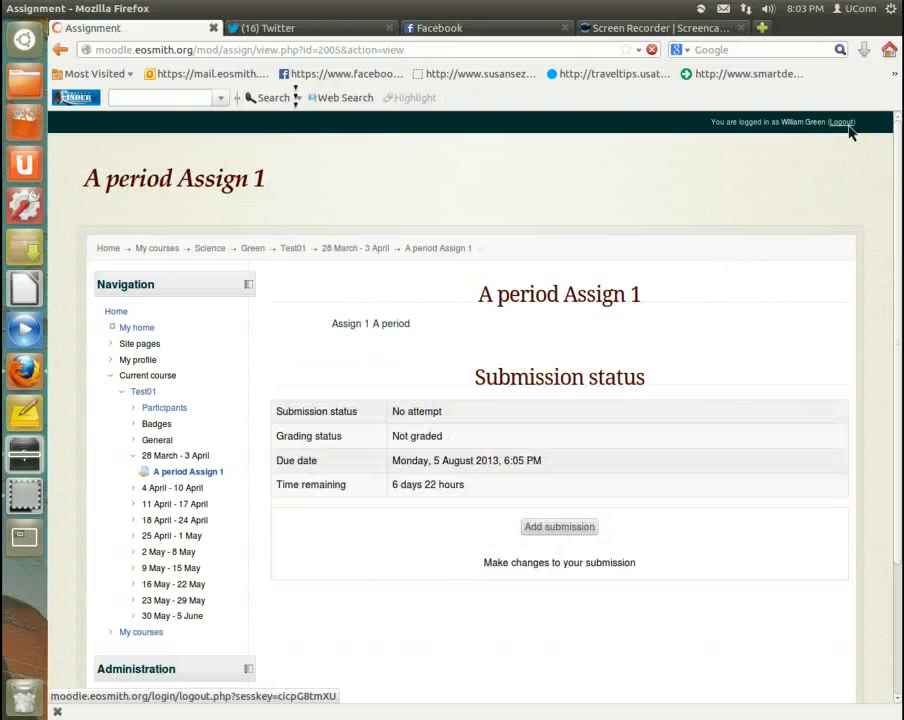
Step: Log out of the student account and log back in with the teacher account's username and password
{"action": "left_click", "coordinate": [848, 128]}
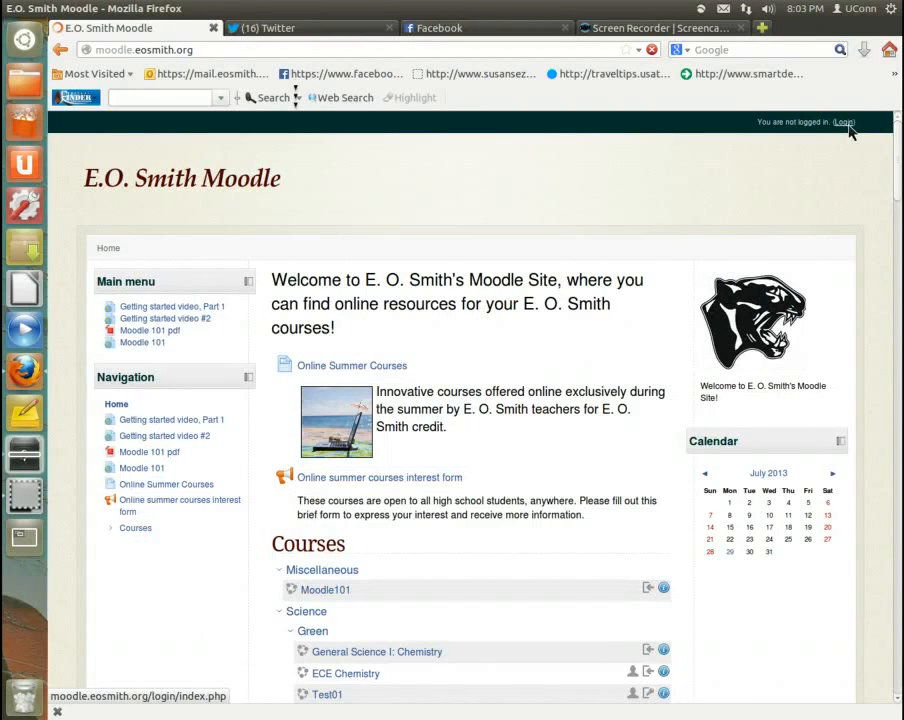
{"action": "left_click", "coordinate": [846, 125]}
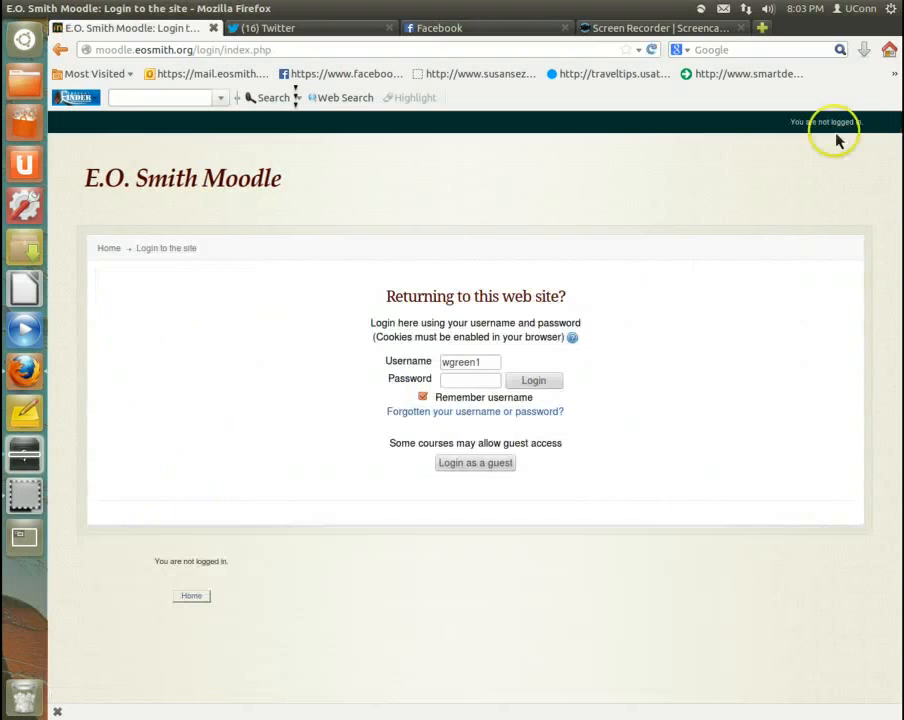
{"action": "key", "text": "BackSpace"}
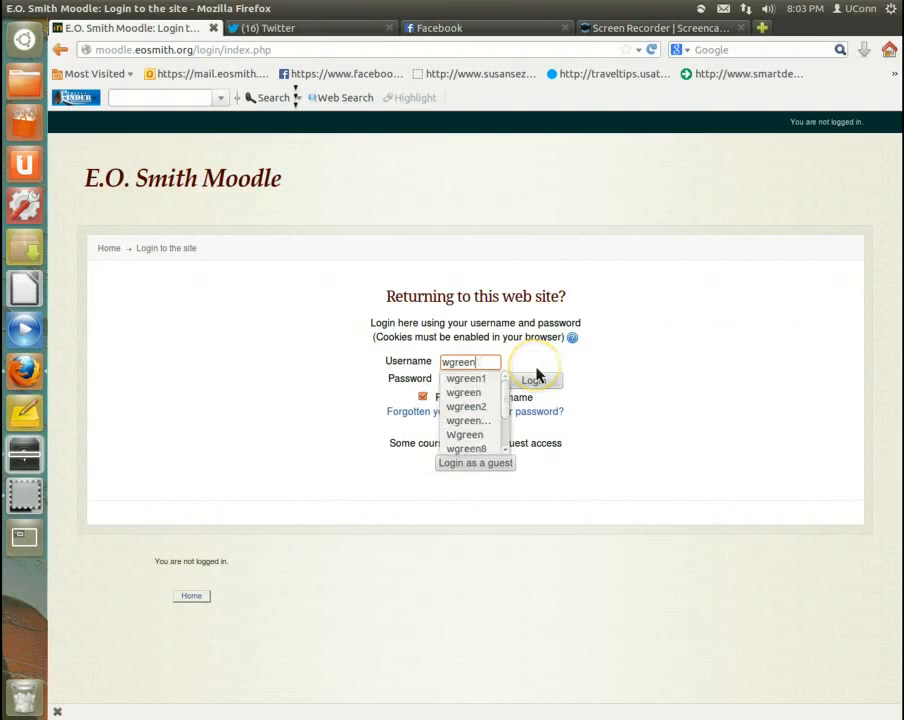
{"action": "key", "text": "Tab"}
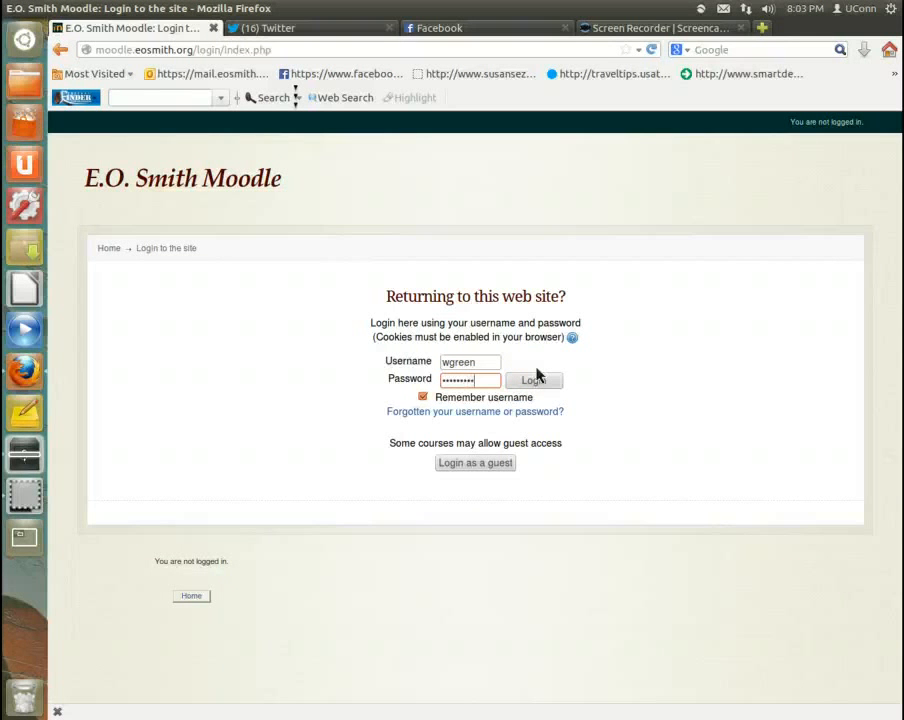
{"action": "left_click", "coordinate": [536, 379]}
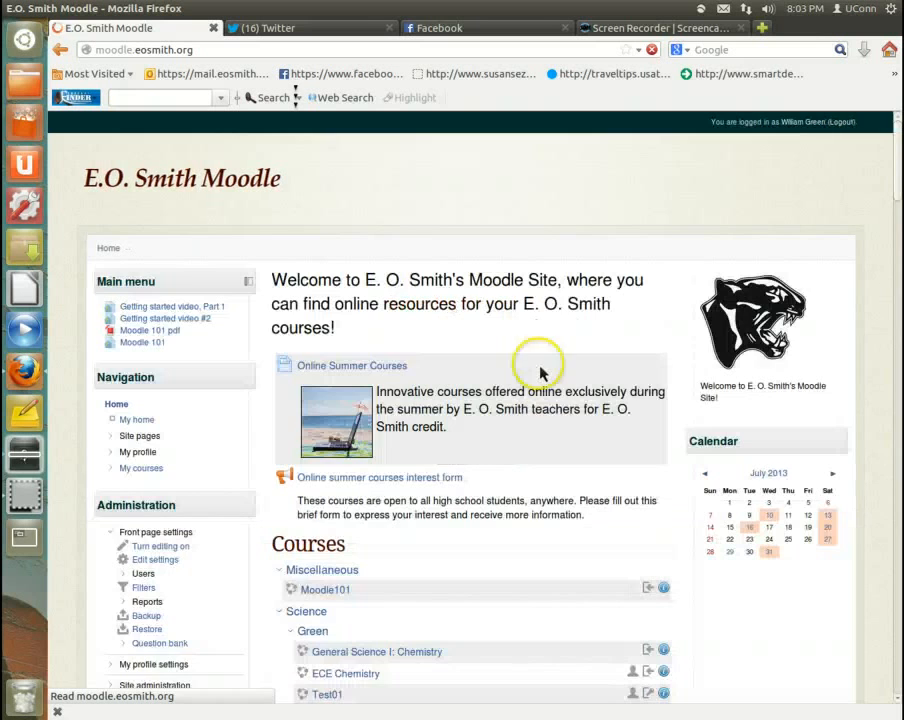
Step: Open the Test01 course as the teacher and display its participants list
{"action": "scroll", "coordinate": [444, 576], "scroll_direction": "down", "scroll_amount": 1}
{"action": "scroll", "coordinate": [444, 576], "scroll_direction": "down", "scroll_amount": 2}
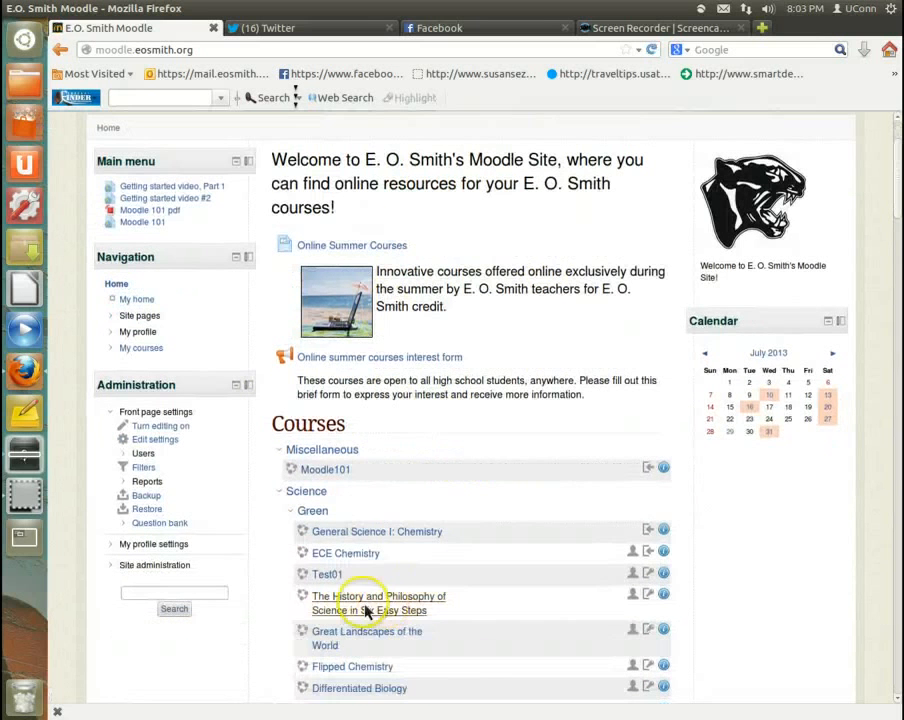
{"action": "left_click", "coordinate": [330, 576]}
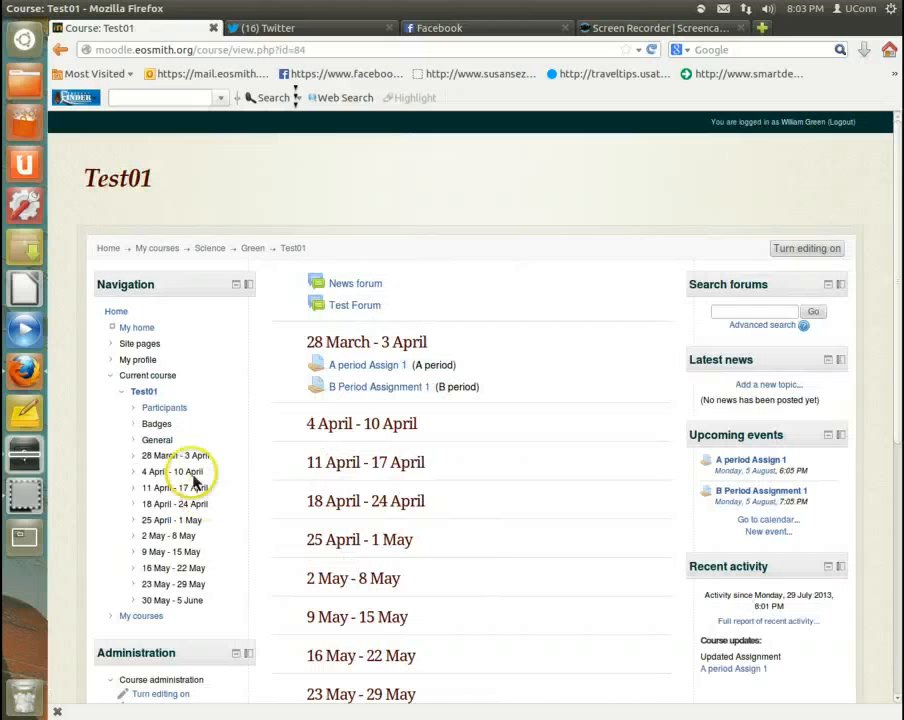
{"action": "left_click", "coordinate": [205, 406]}
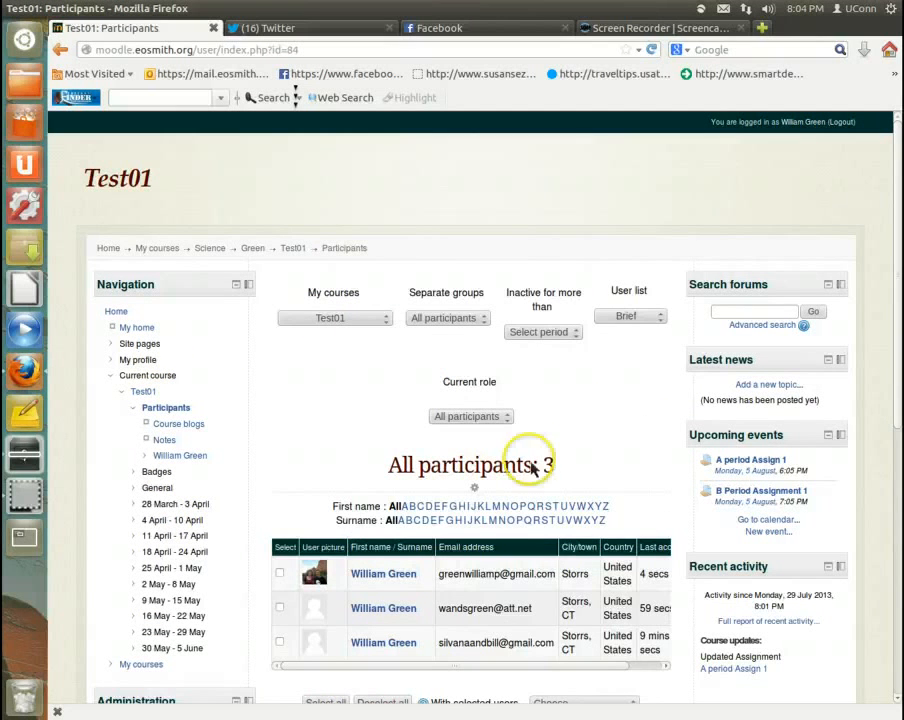
Step: Filter the Test01 participants list by separate groups to show only the A Period group
{"action": "scroll", "coordinate": [336, 450], "scroll_direction": "down", "scroll_amount": 2}
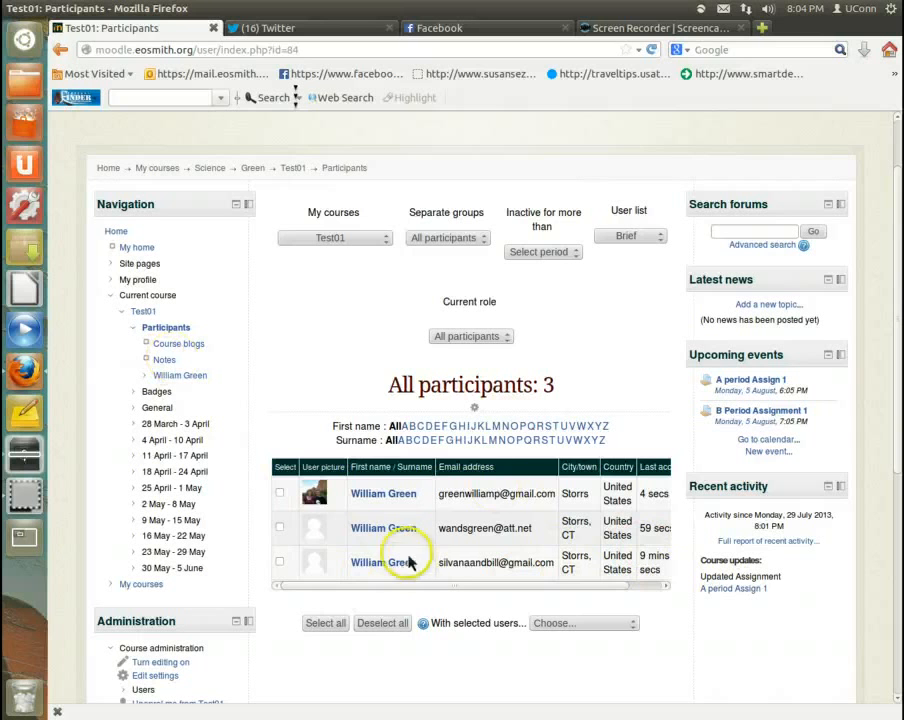
{"action": "left_click", "coordinate": [345, 240]}
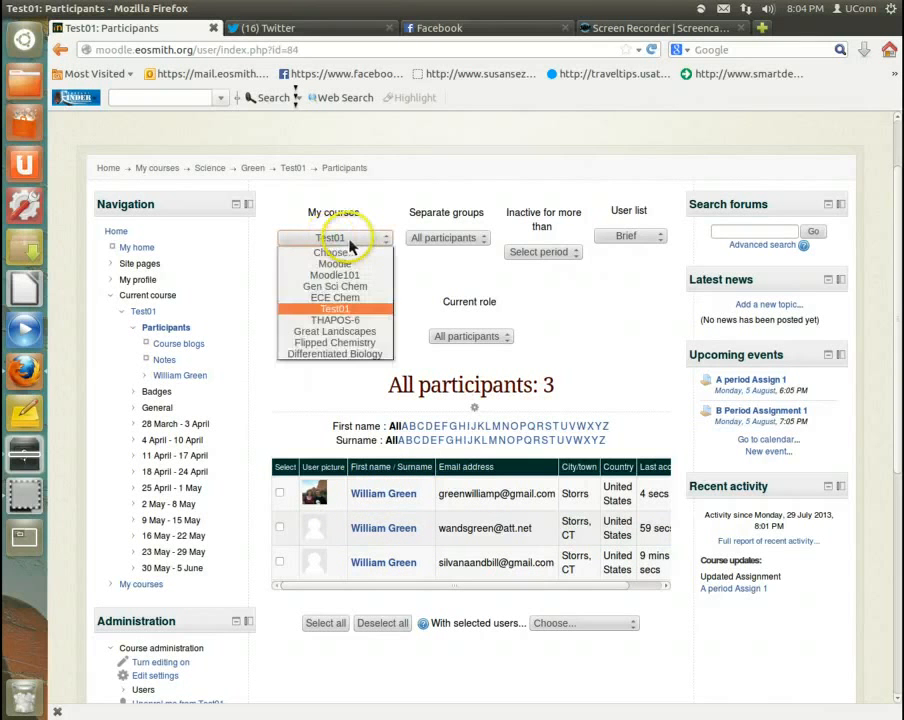
{"action": "left_click", "coordinate": [350, 240]}
{"action": "left_click", "coordinate": [446, 238]}
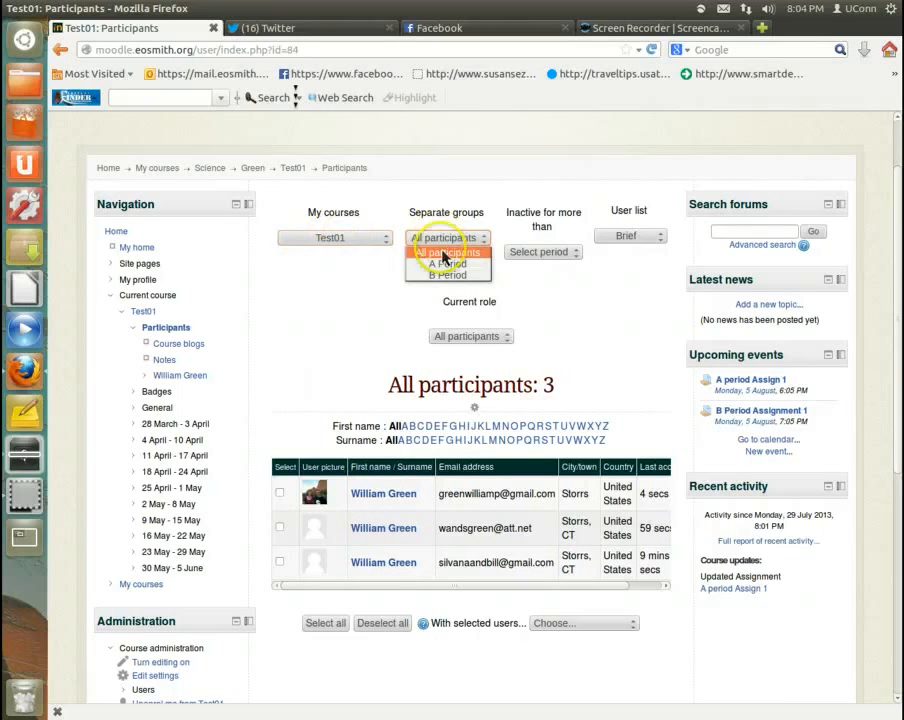
{"action": "left_click", "coordinate": [447, 264]}
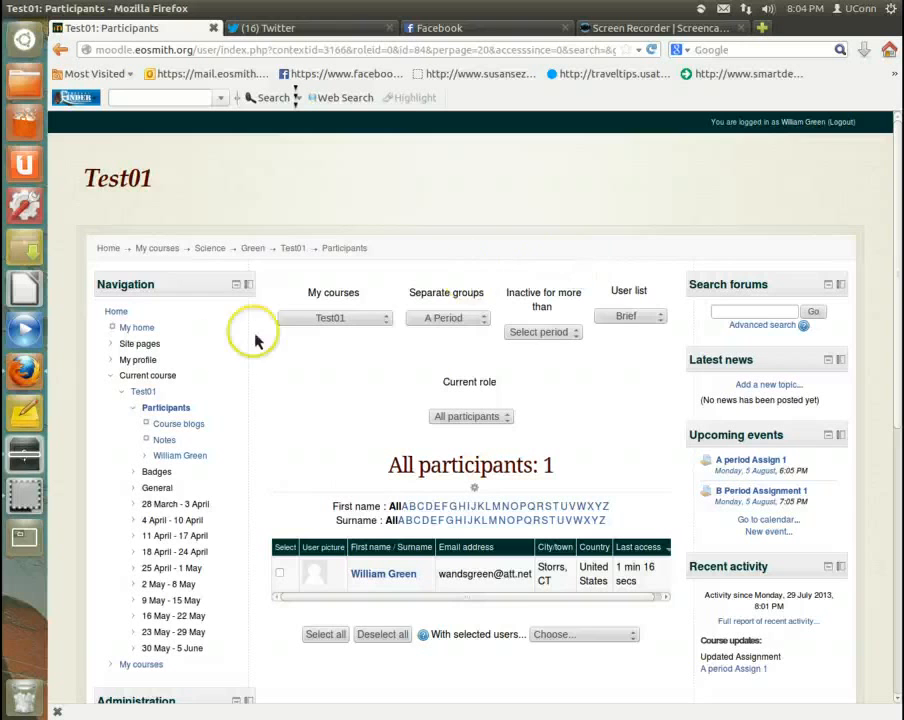
Step: Open the Test01 grader report and view the grades with A Period as the selected separate group
{"action": "scroll", "coordinate": [234, 350], "scroll_direction": "down", "scroll_amount": 4}
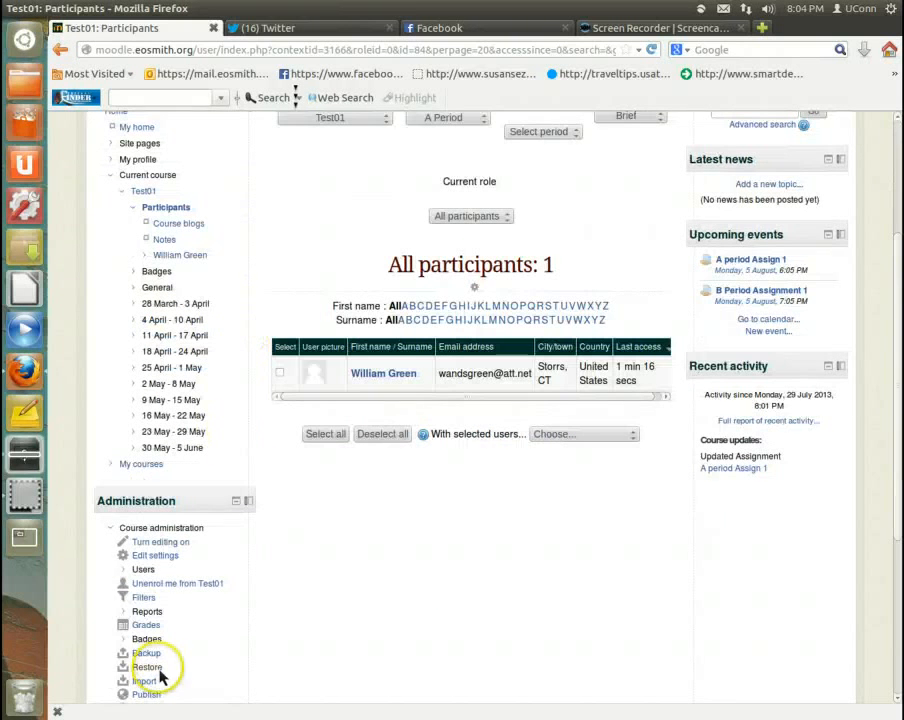
{"action": "left_click", "coordinate": [146, 624]}
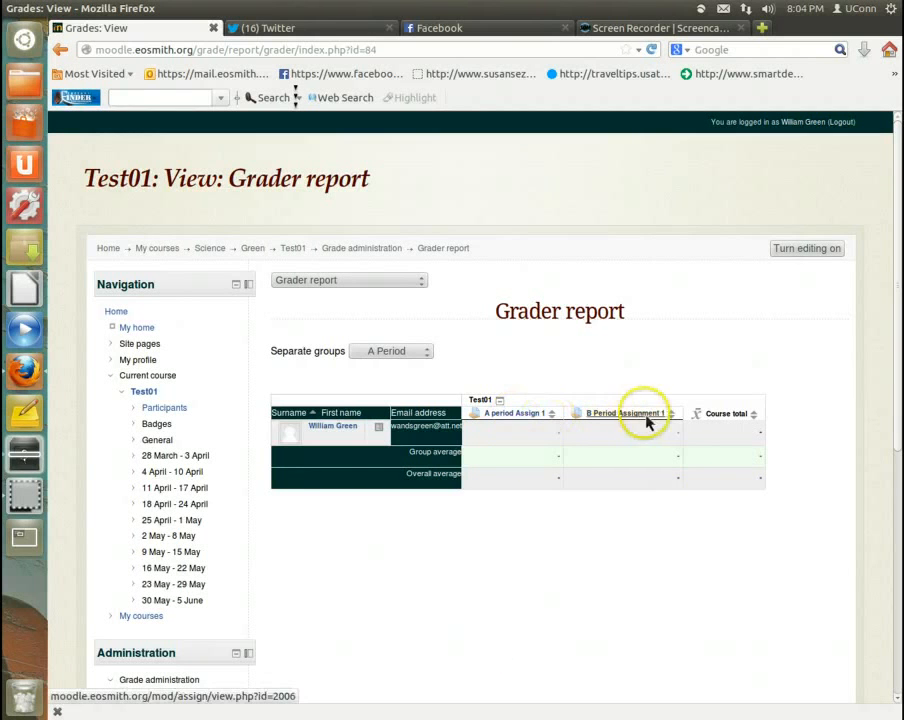
{"action": "left_click", "coordinate": [398, 352]}
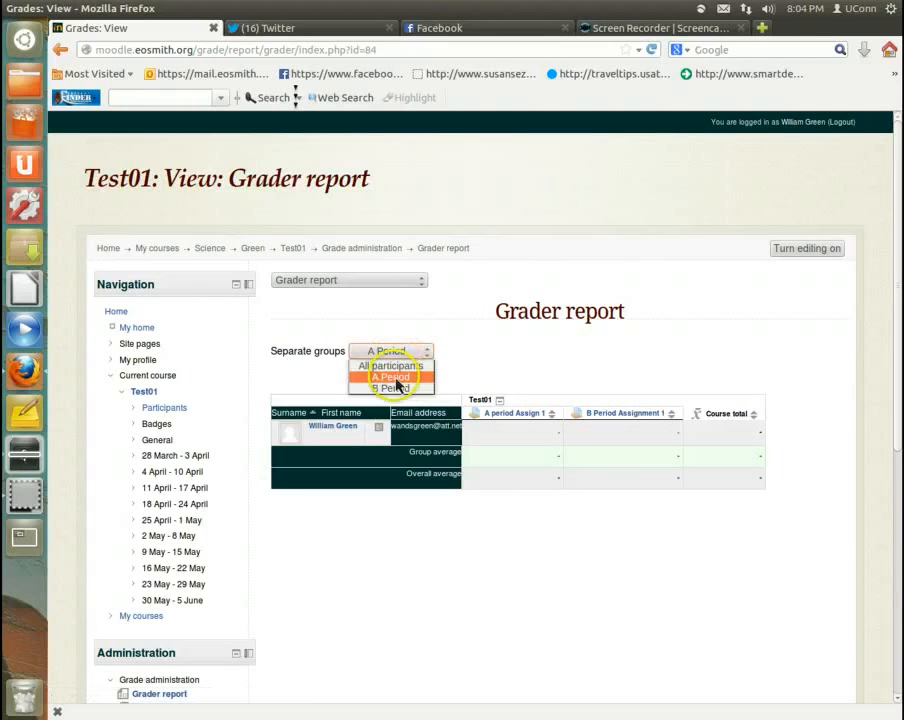
{"action": "left_click", "coordinate": [394, 380]}
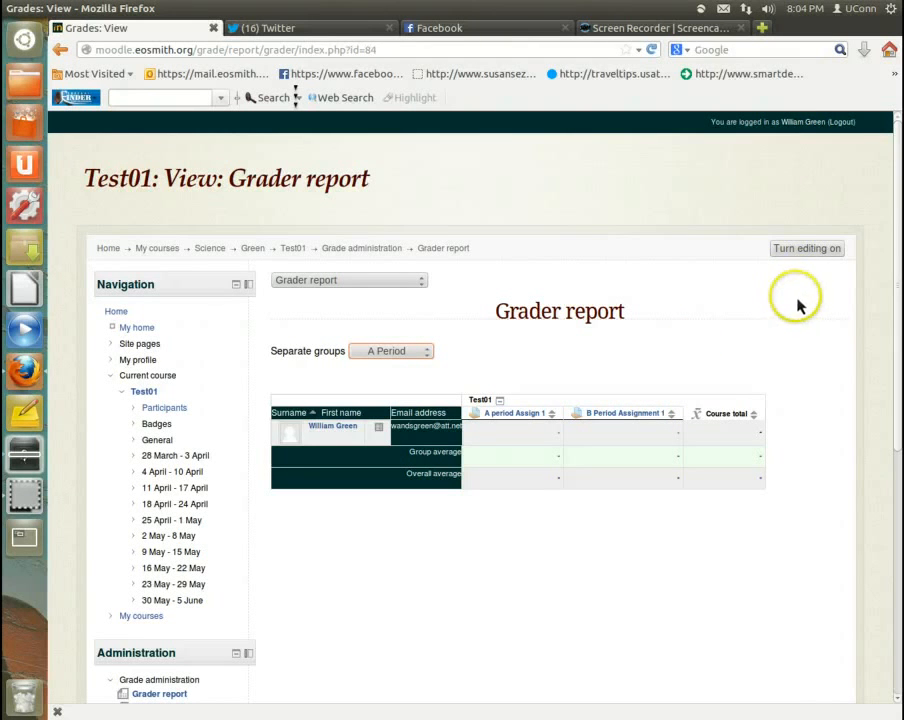
Step: Log out of the teacher's Moodle account and switch to the Screencast-O-Matic screen recorder page
{"action": "left_click", "coordinate": [841, 124]}
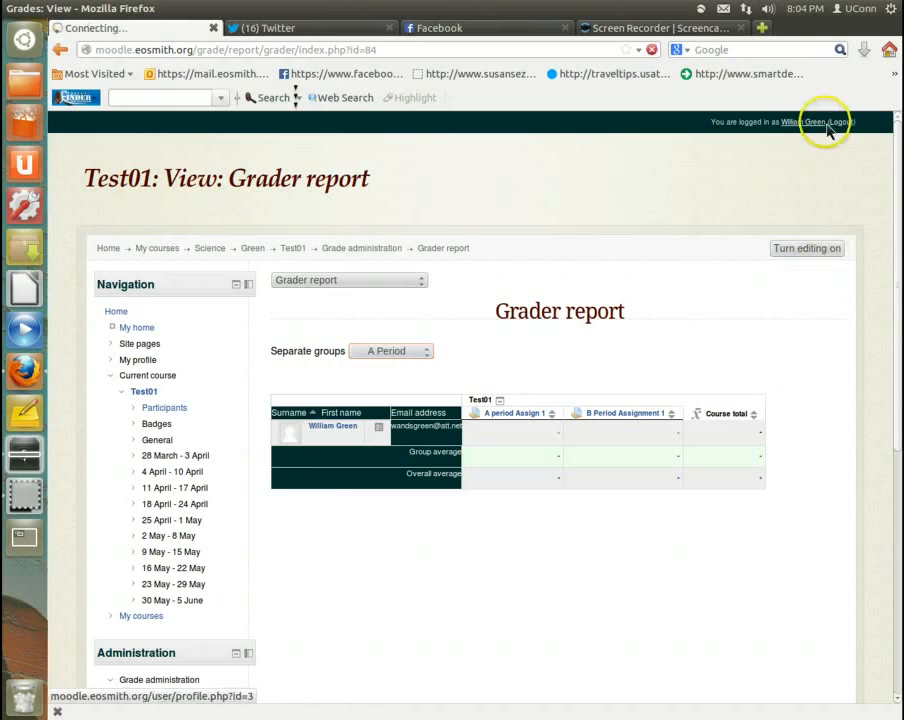
{"action": "left_click", "coordinate": [698, 29]}
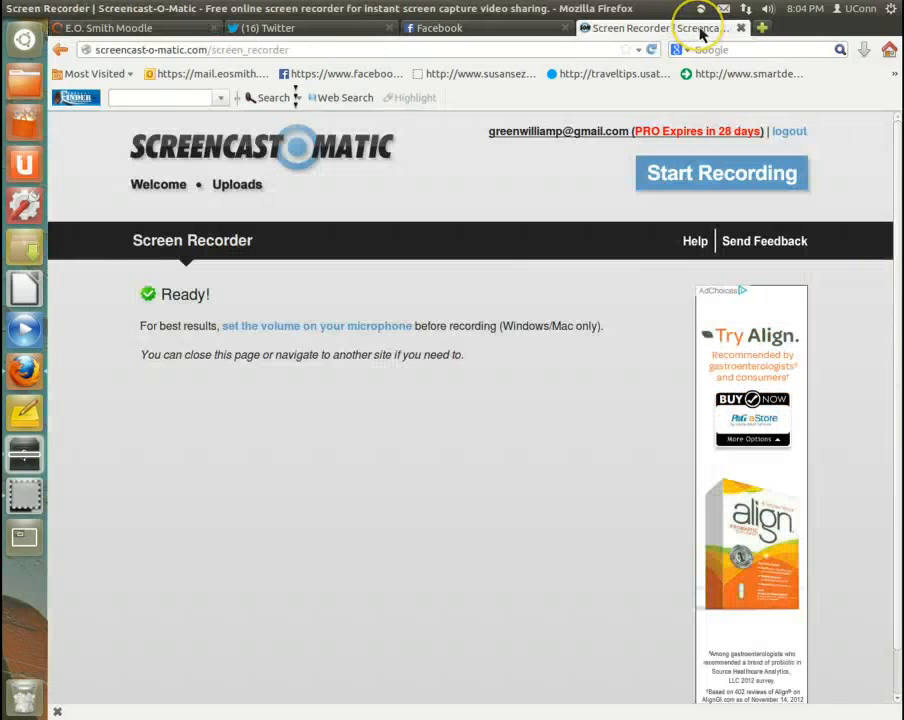